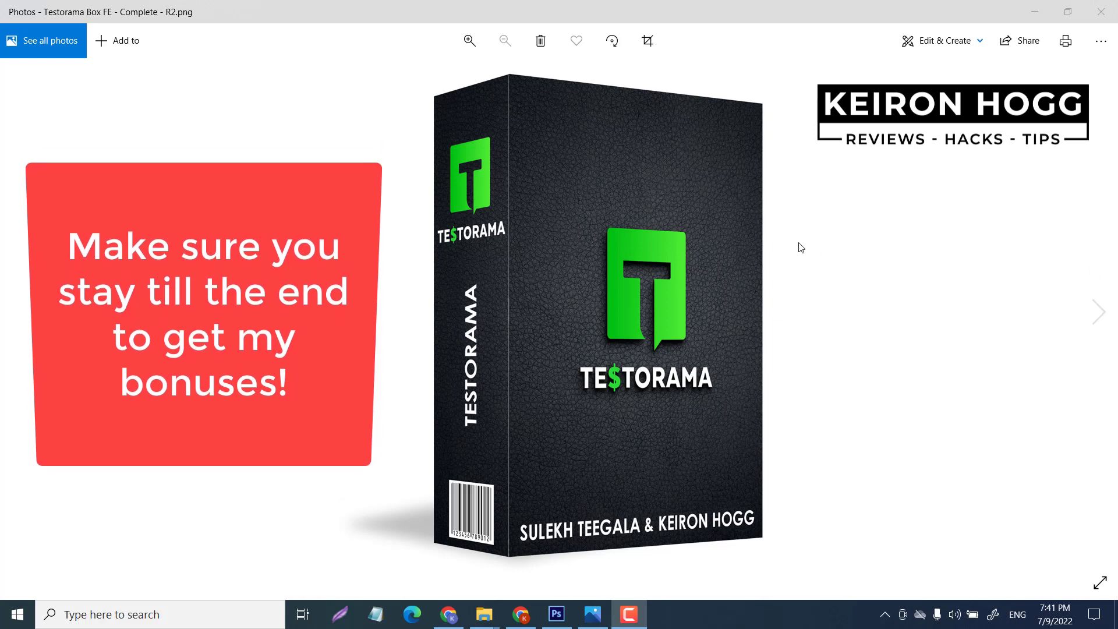
Close the mockup preview and draw the tall Front and narrow Side rectangles.
left_click(1101, 12)
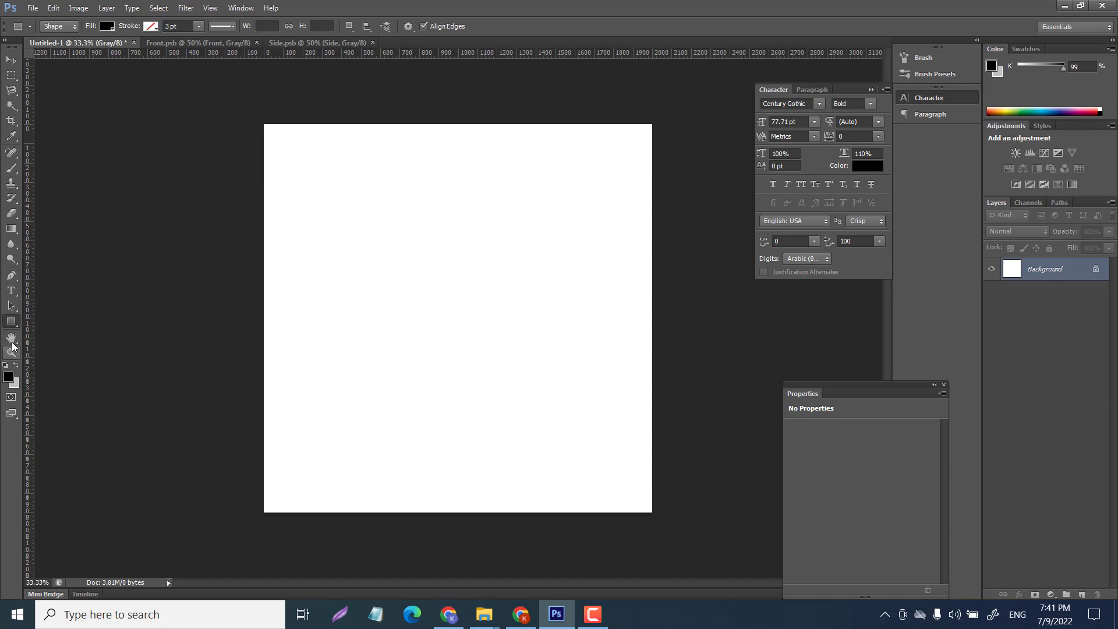
left_click_drag(415, 178, 619, 465)
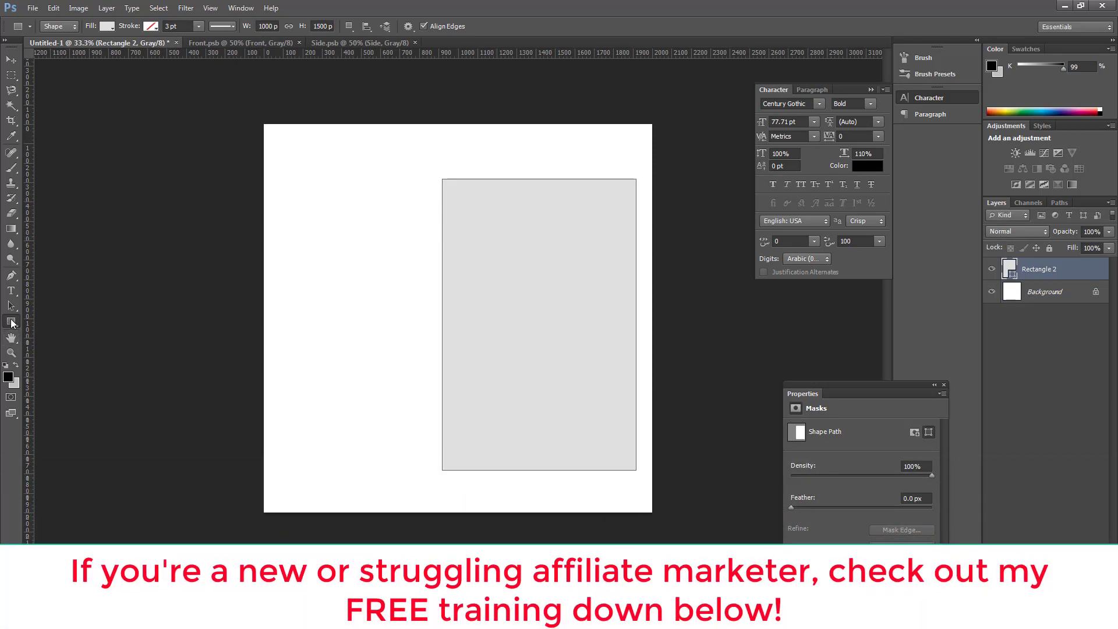
left_click_drag(322, 178, 425, 460)
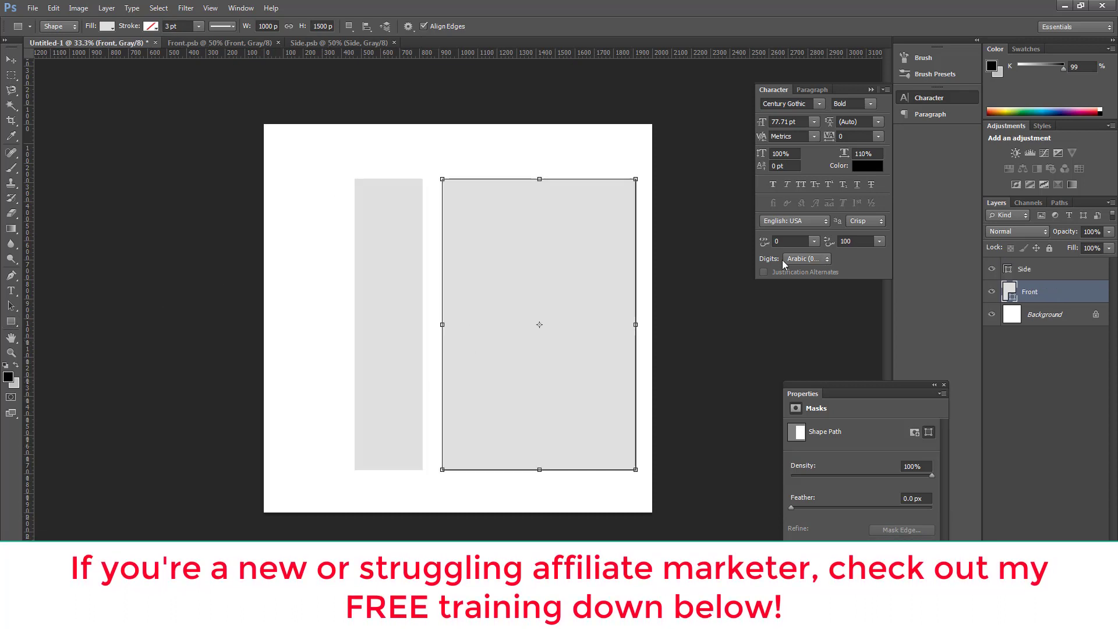
Move the Front panel left so it sits edge to edge with the Side panel.
key("ctrl+t")
left_click_drag(547, 287, 529, 278)
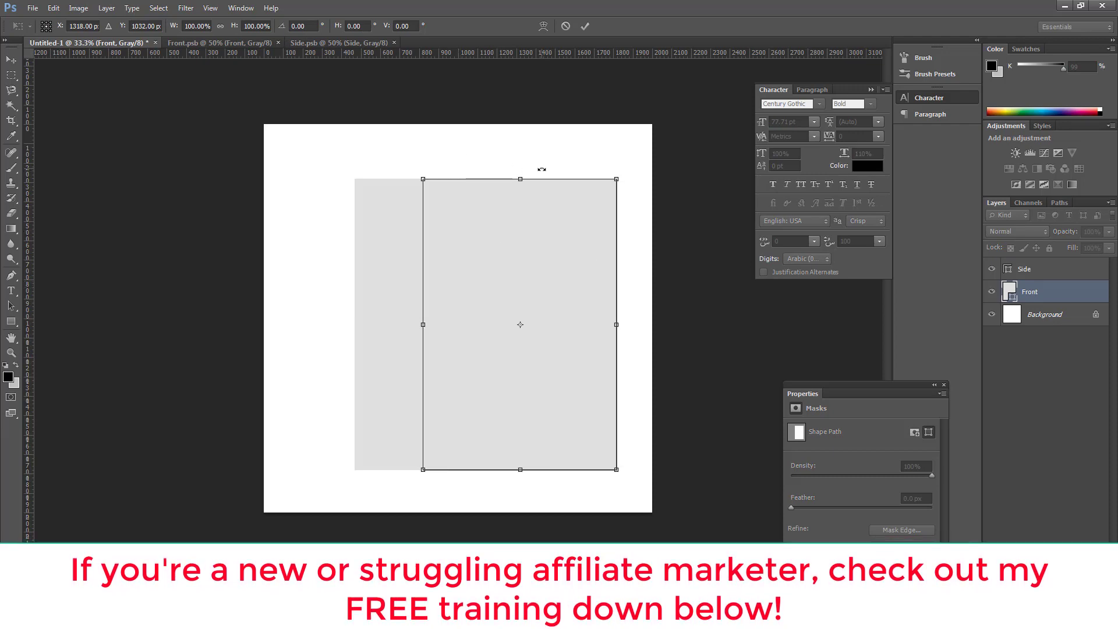
key("Return")
right_click(1035, 291)
Convert both the Front and Side layers to smart objects.
left_click(945, 240)
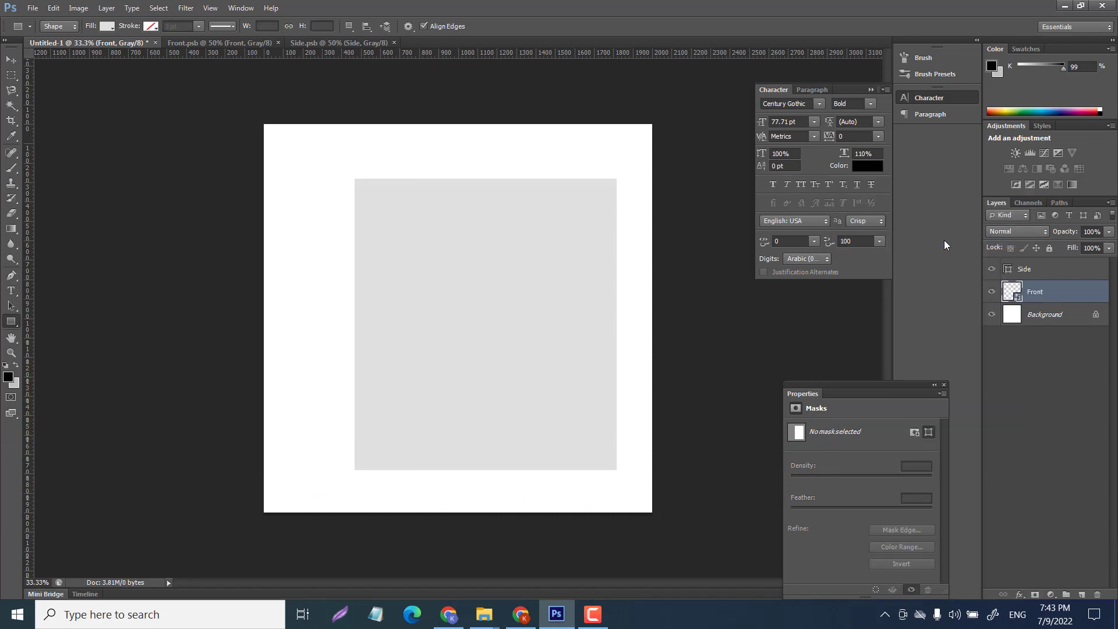
left_click(1043, 268)
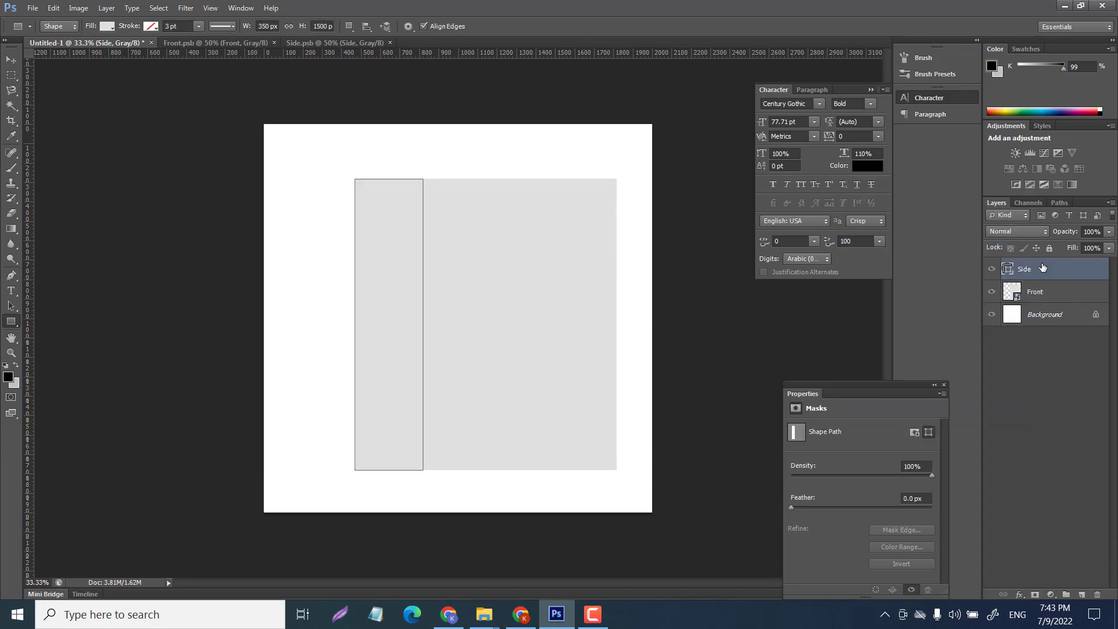
right_click(1040, 271)
left_click(945, 239)
Give the Front panel a perspective distortion with a shorter right edge.
left_click(1035, 292)
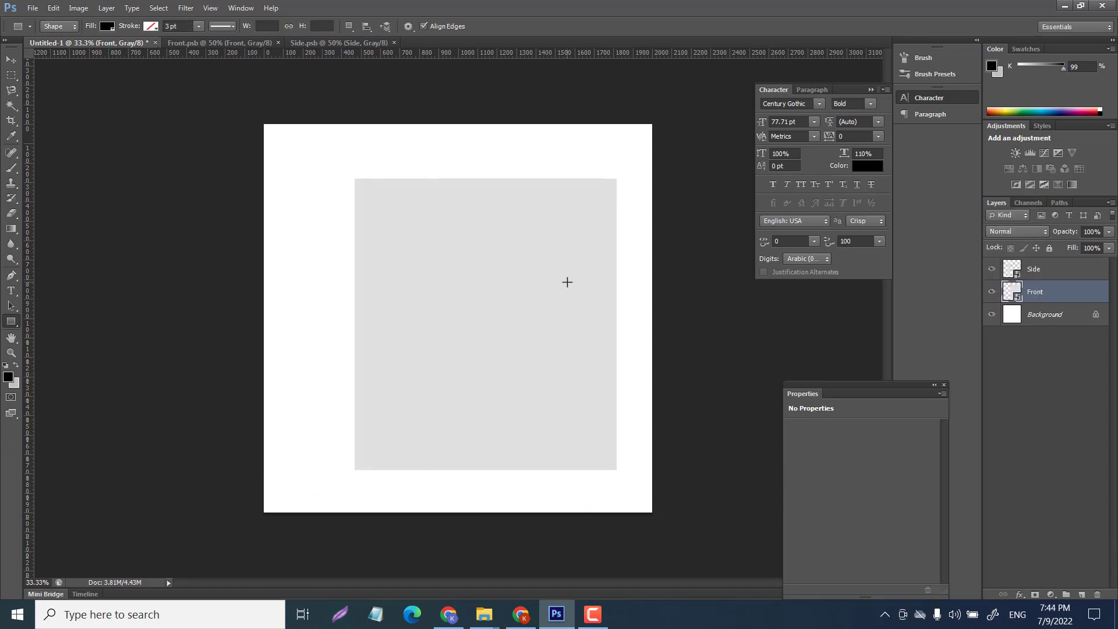
key("ctrl+t")
right_click(567, 282)
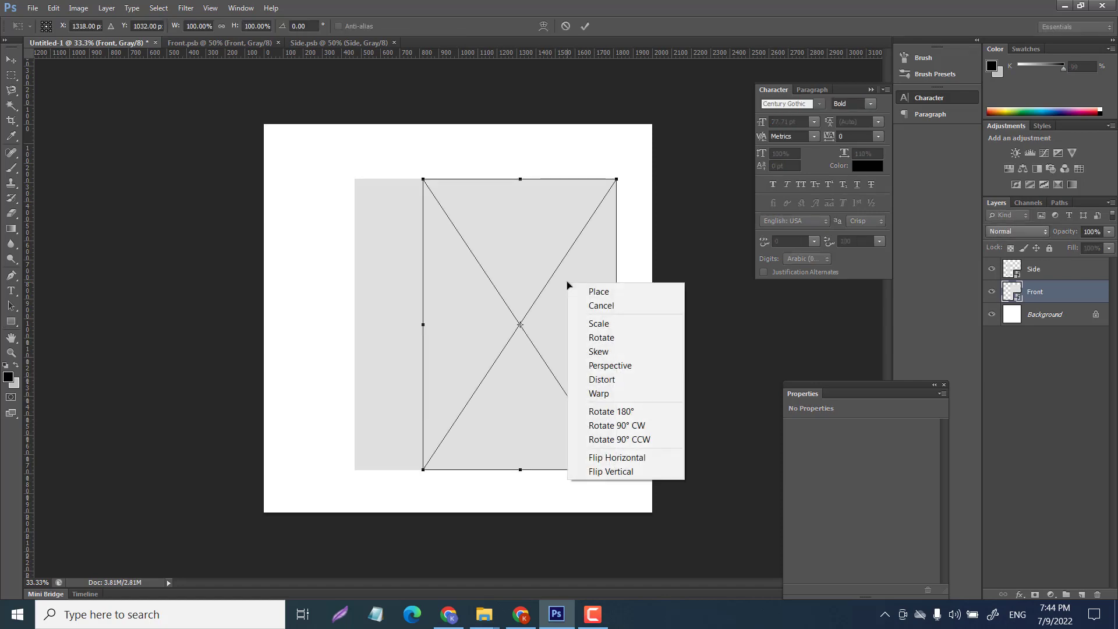
left_click(601, 365)
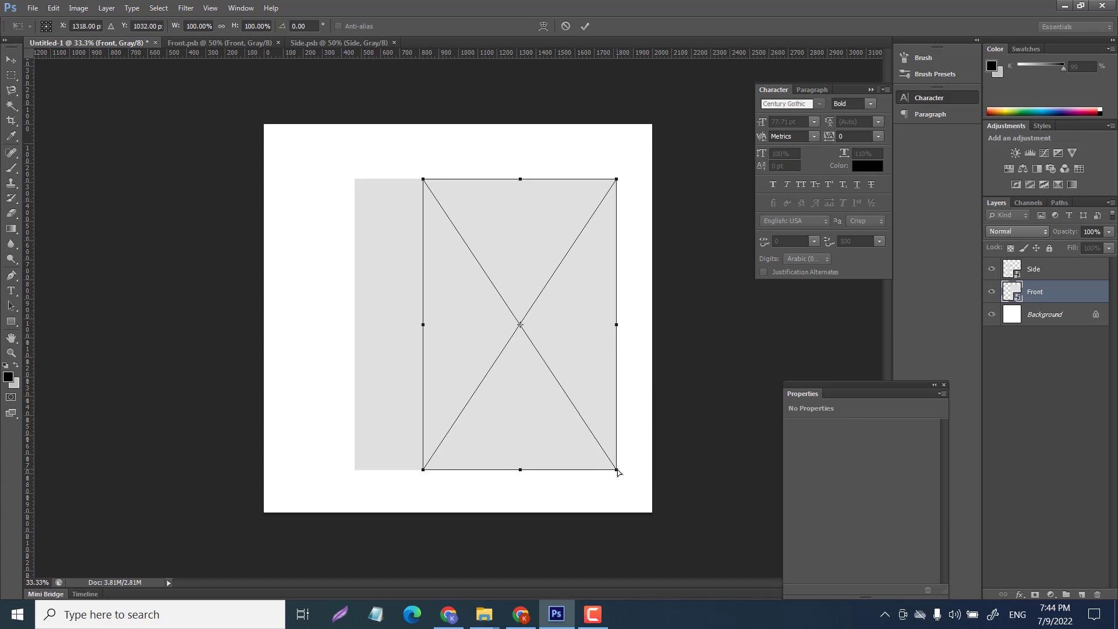
left_click_drag(618, 471, 615, 450)
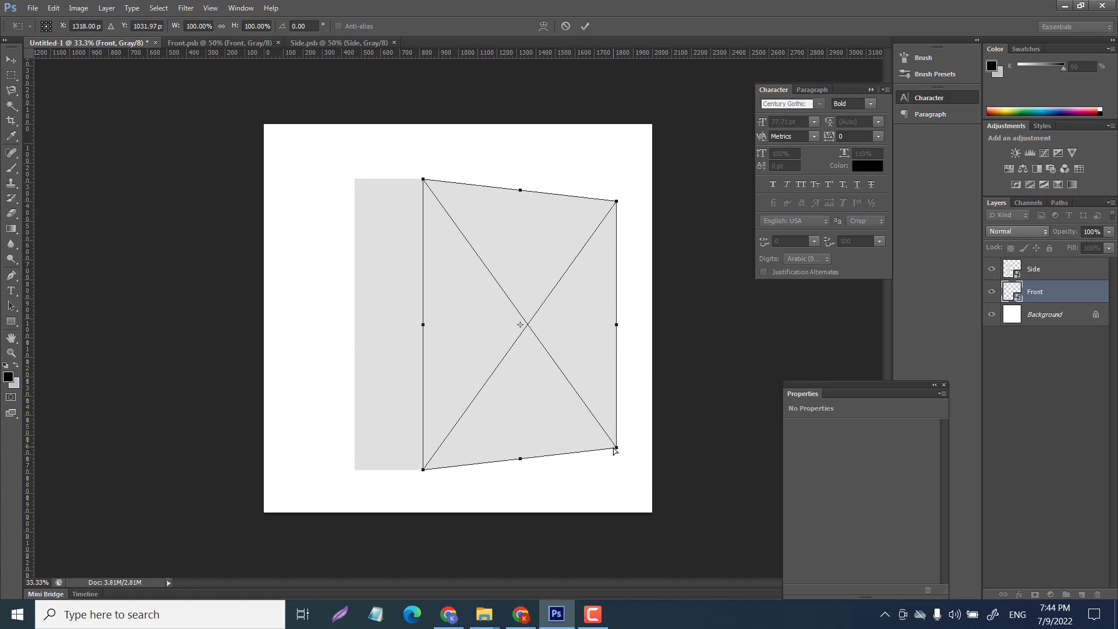
Scale the Front panel slightly narrower, to about 96% width.
right_click(603, 324)
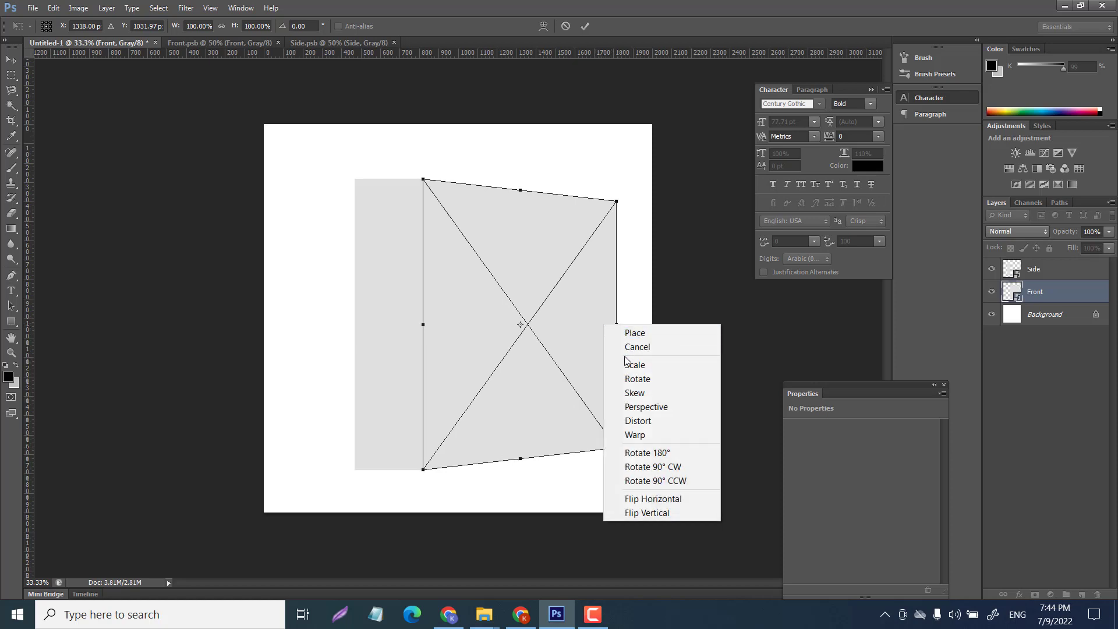
left_click(634, 372)
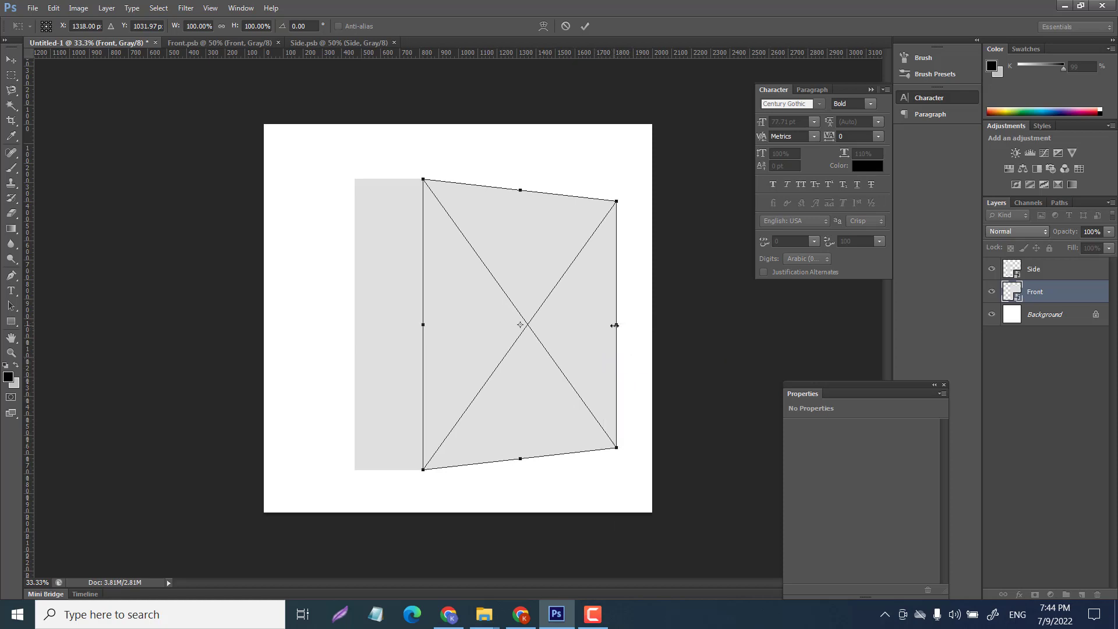
left_click_drag(615, 326, 607, 325)
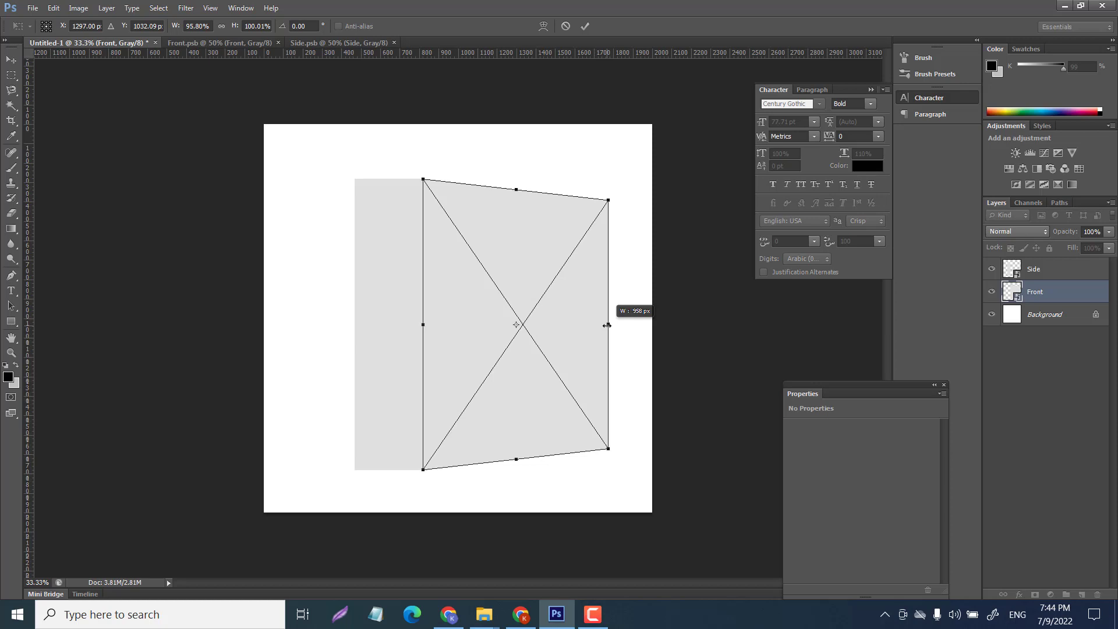
left_click_drag(607, 325, 608, 326)
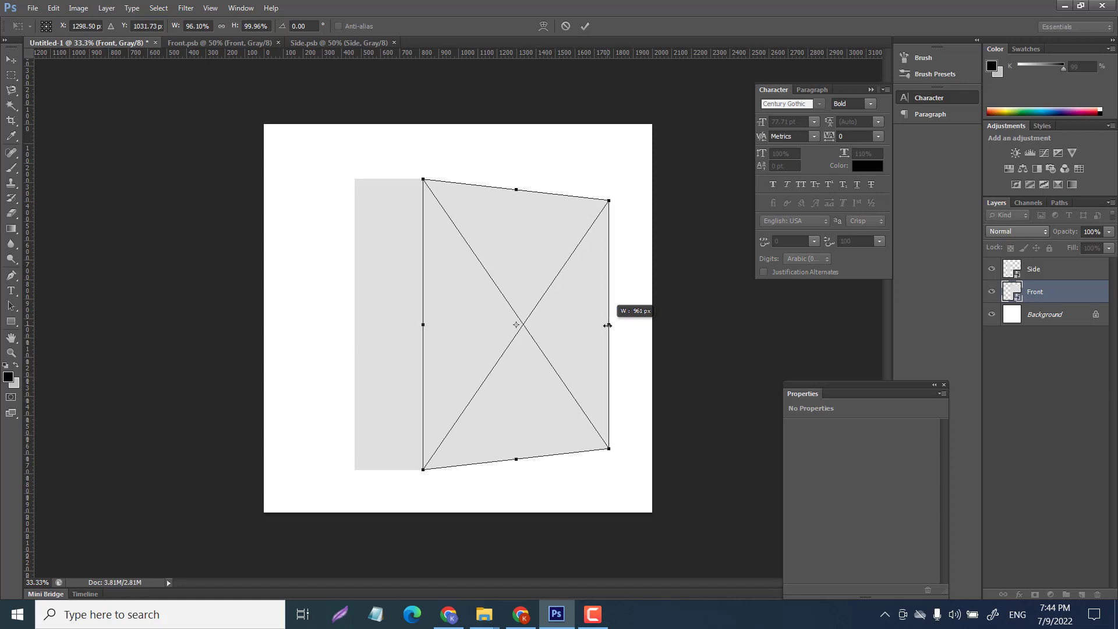
left_click_drag(608, 325, 608, 325)
Apply a perspective distortion to the Side panel, shortening its left edge.
left_click(1041, 270)
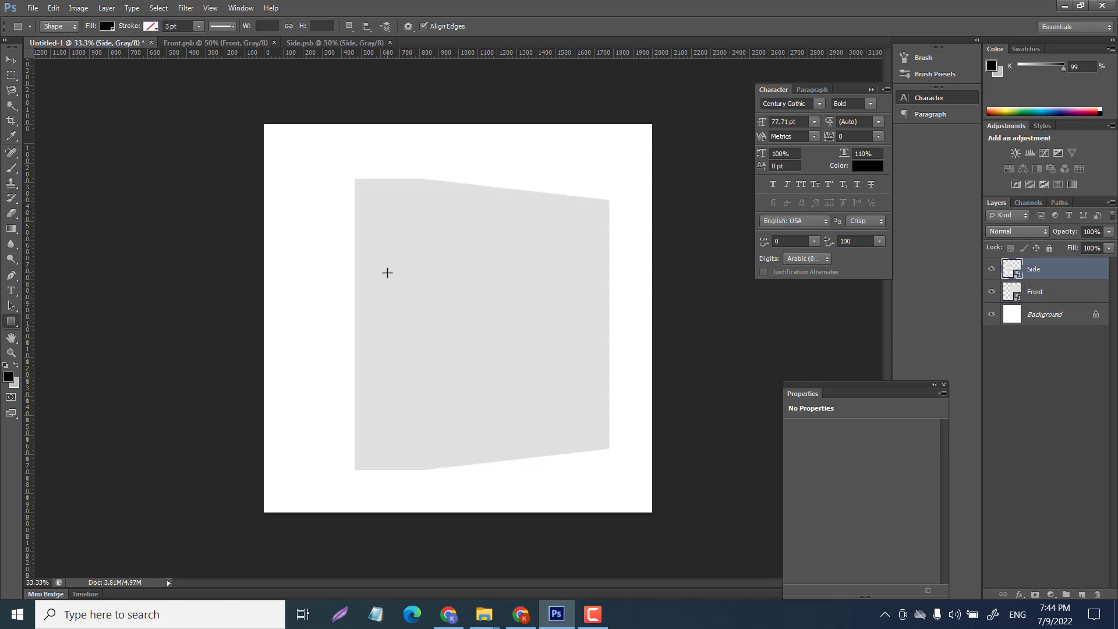
key("ctrl+t")
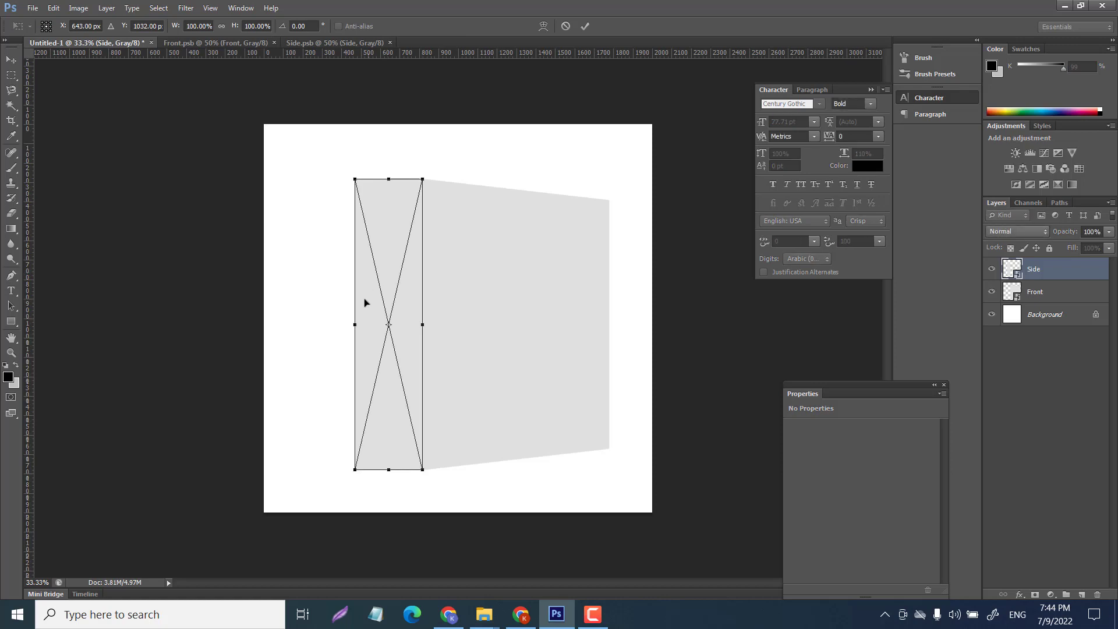
right_click(363, 300)
left_click(420, 387)
left_click_drag(357, 472, 365, 456)
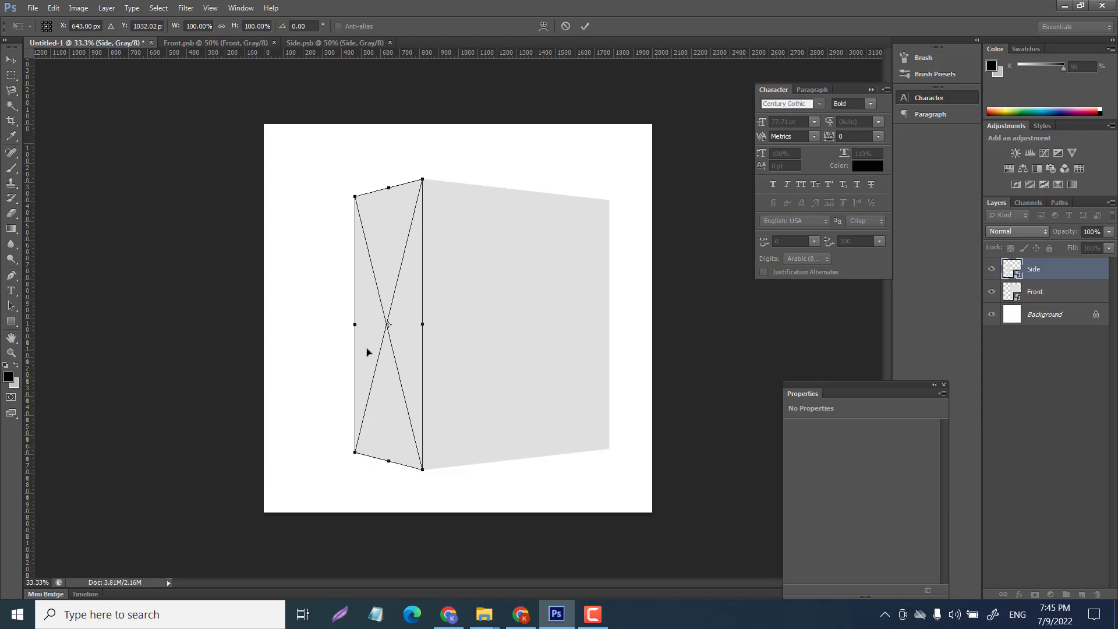
Narrow the Side panel to 82% width and commit the transform.
right_click(363, 328)
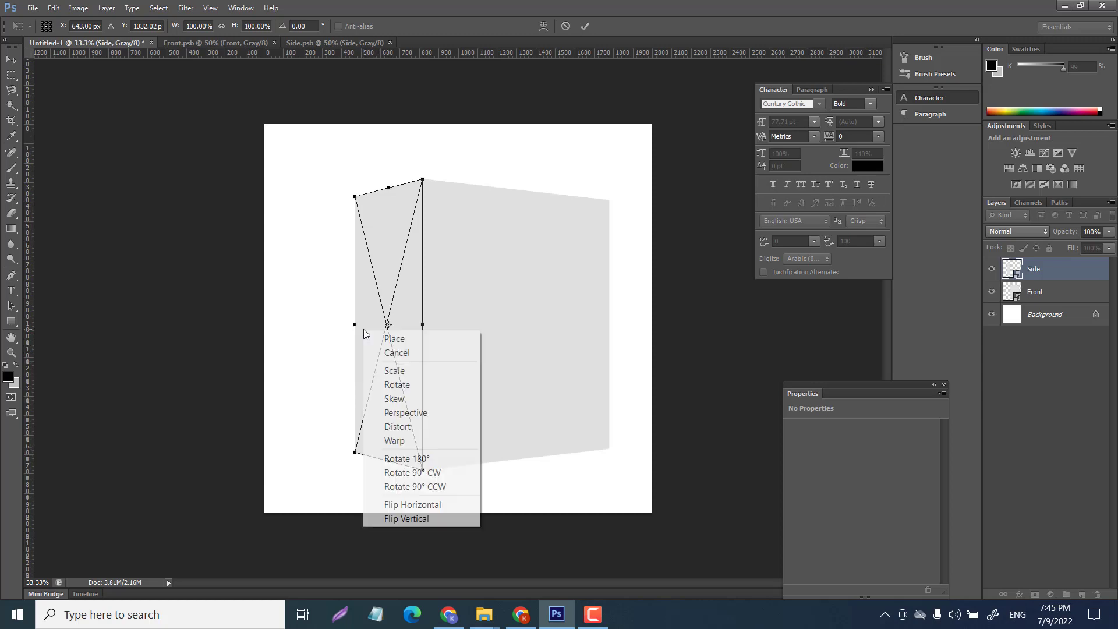
left_click(402, 368)
left_click_drag(355, 324, 361, 326)
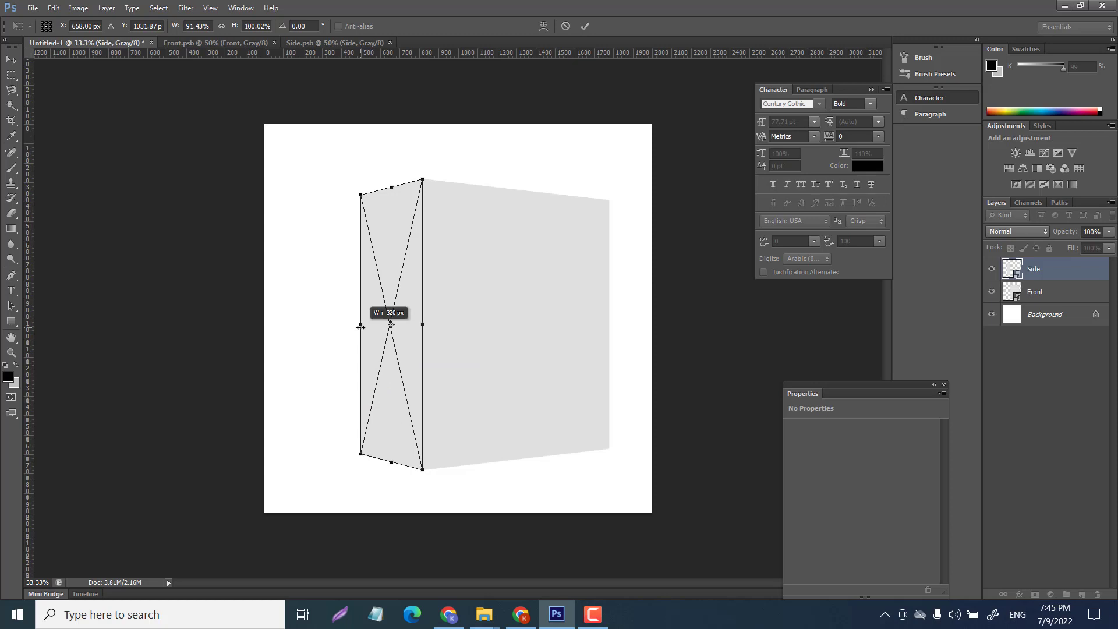
left_click_drag(361, 326, 367, 327)
key("Return")
key("u")
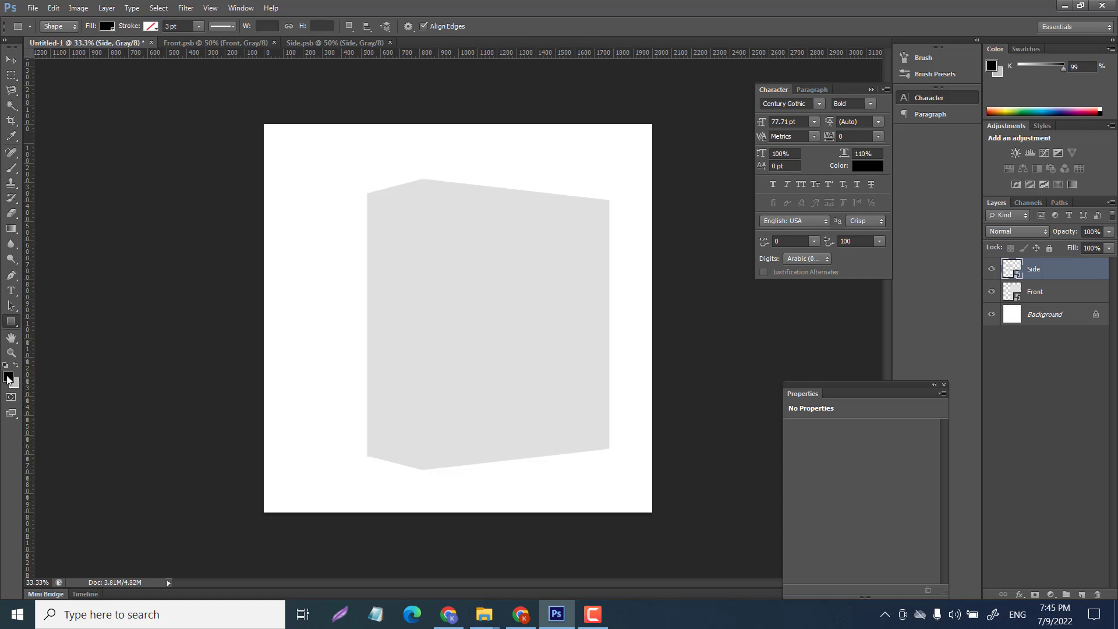
Draw a black bar near the box base, tilted about -6.4°.
left_click_drag(306, 399, 478, 456)
key("ctrl+t")
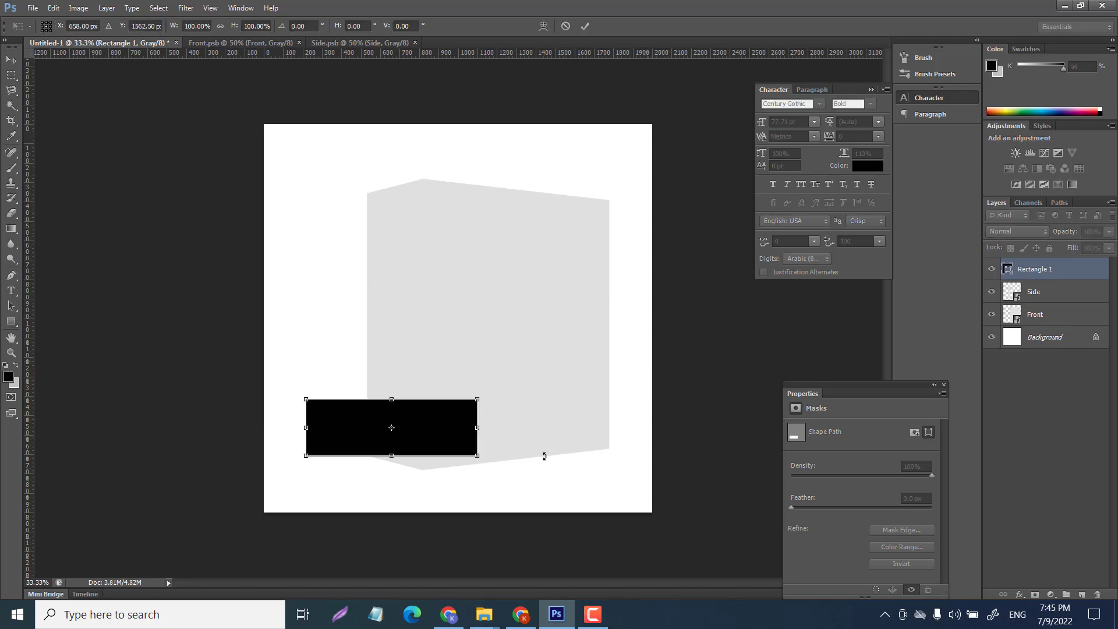
left_click_drag(496, 476, 498, 470)
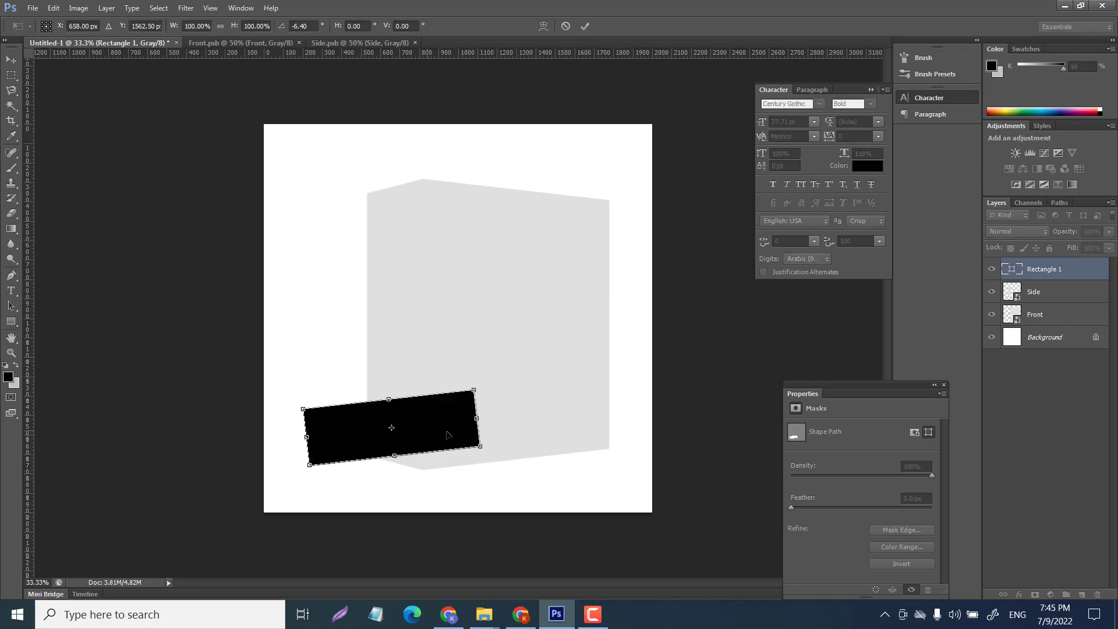
left_click_drag(427, 425, 539, 430)
left_click_drag(450, 443, 458, 449)
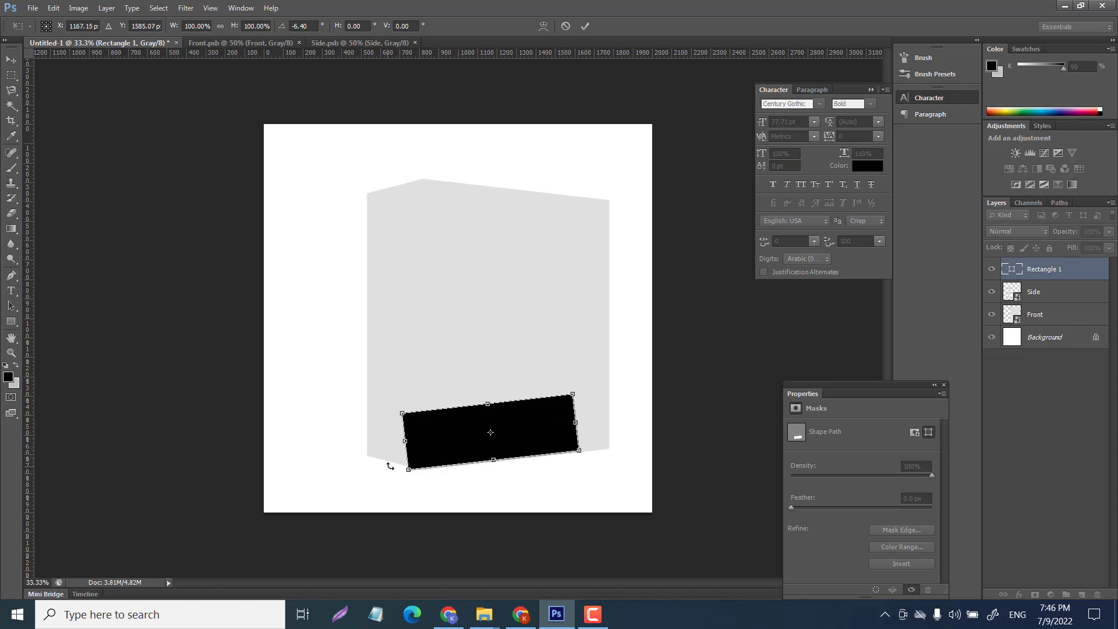
Skew the black bar into a floor parallelogram and rename its layer Shadow.
right_click(430, 426)
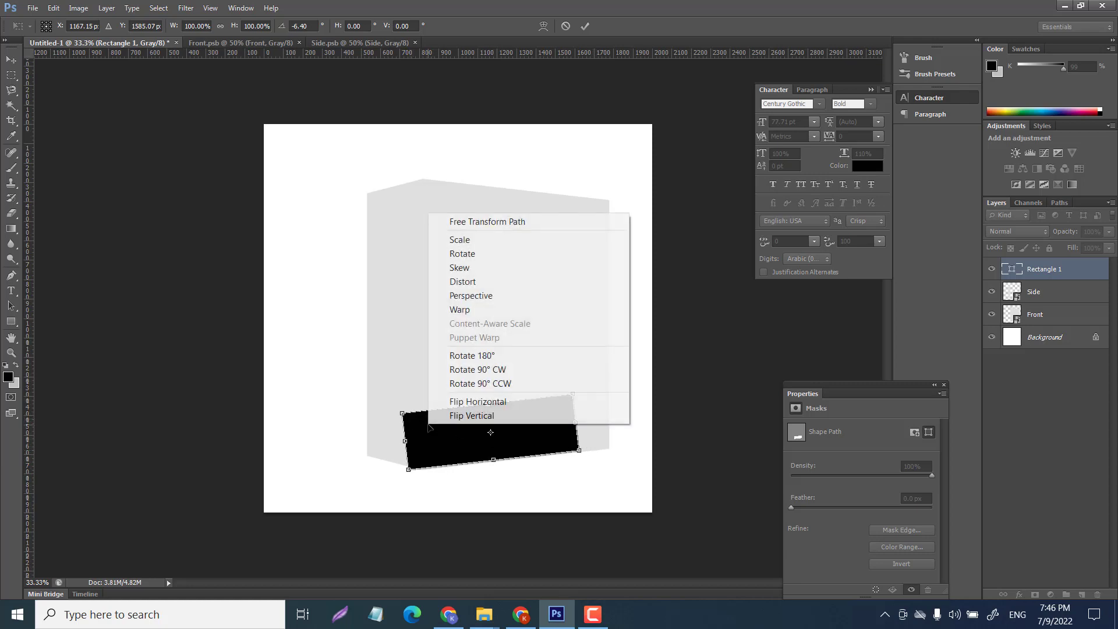
left_click(471, 270)
left_click_drag(403, 414, 312, 433)
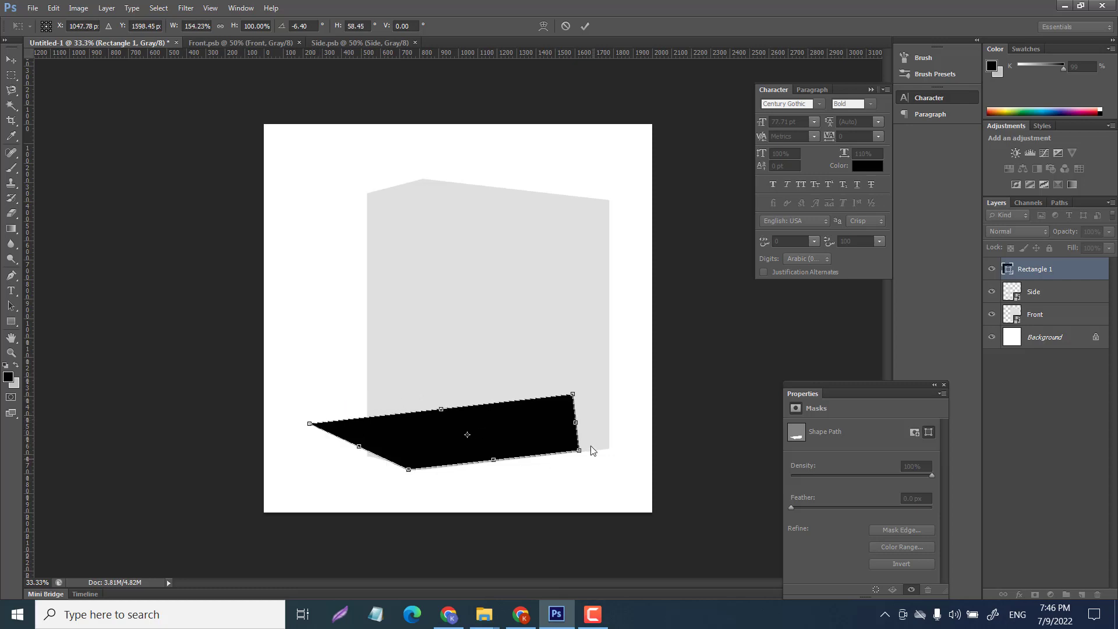
left_click_drag(573, 394, 481, 404)
key("Return")
double_click(1043, 268)
type("Shadow")
key("Return")
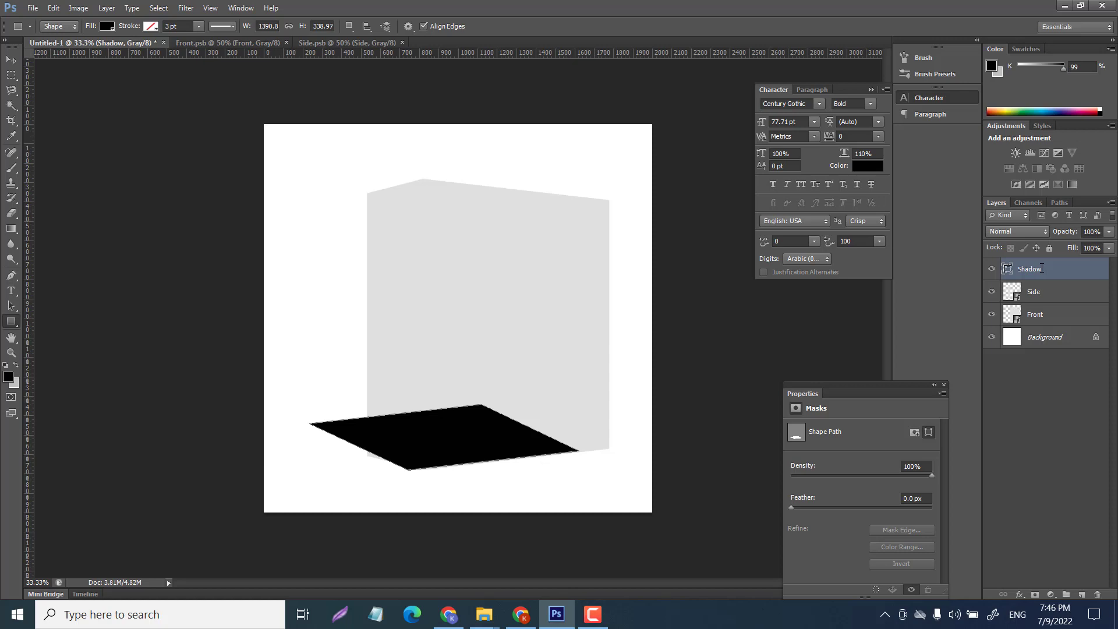
Move Shadow below the box faces, rasterize it, and apply a Gaussian Blur.
left_click_drag(1041, 272, 1039, 322)
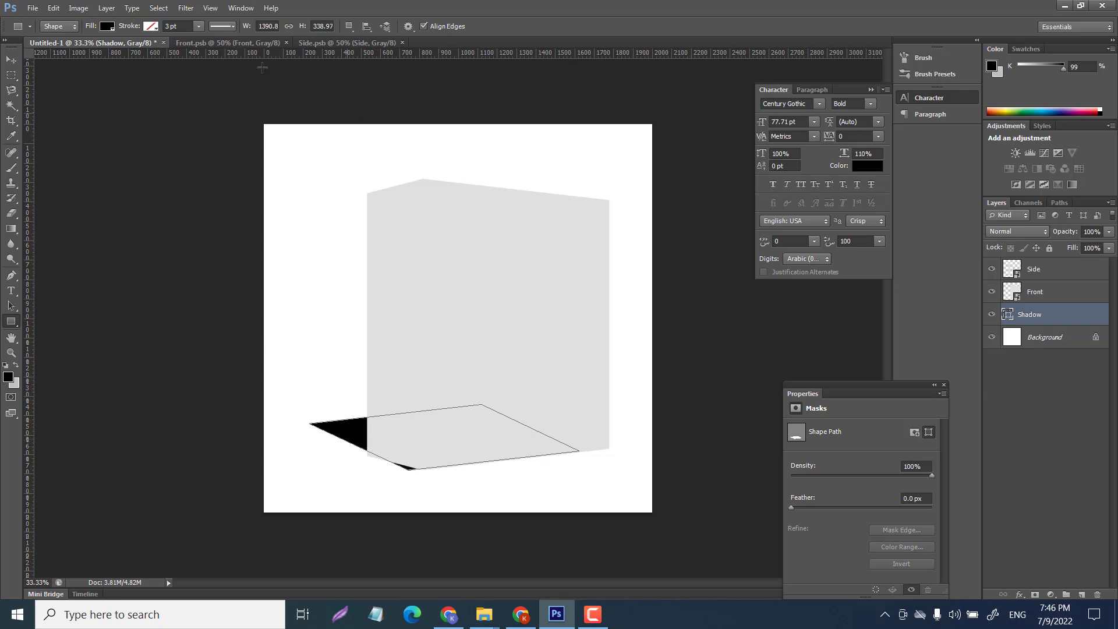
left_click(186, 8)
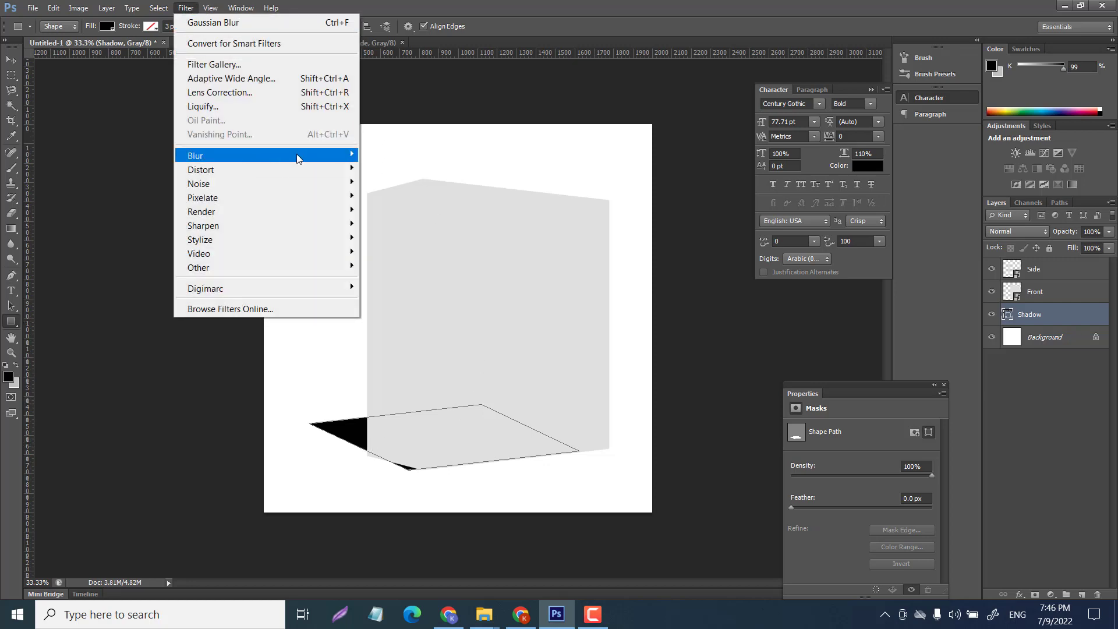
mouse_move(294, 156)
left_click(391, 264)
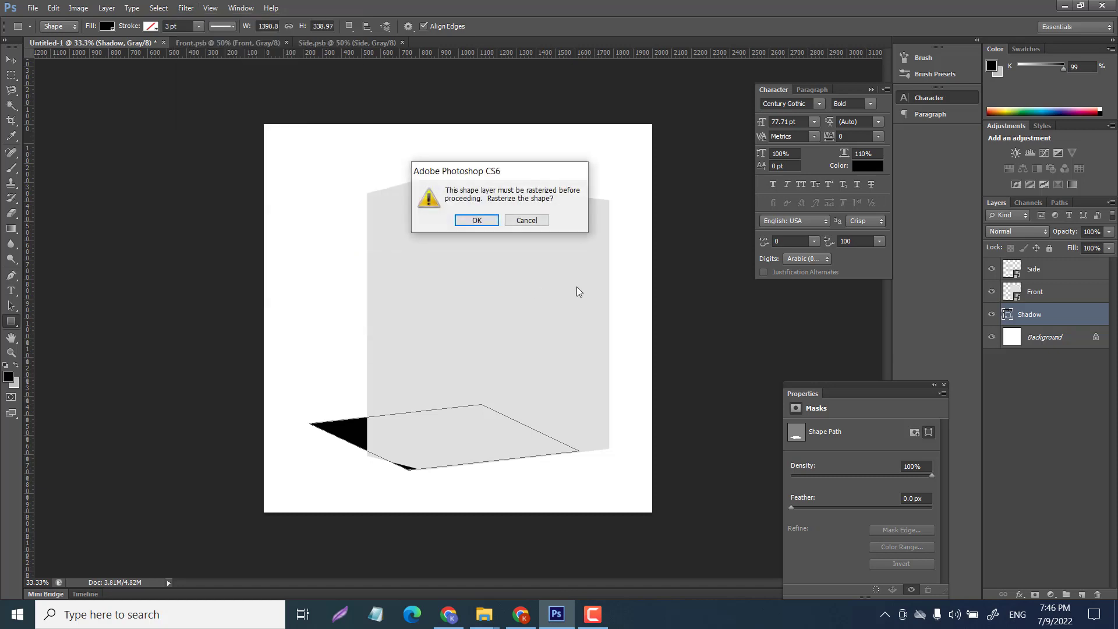
left_click(475, 220)
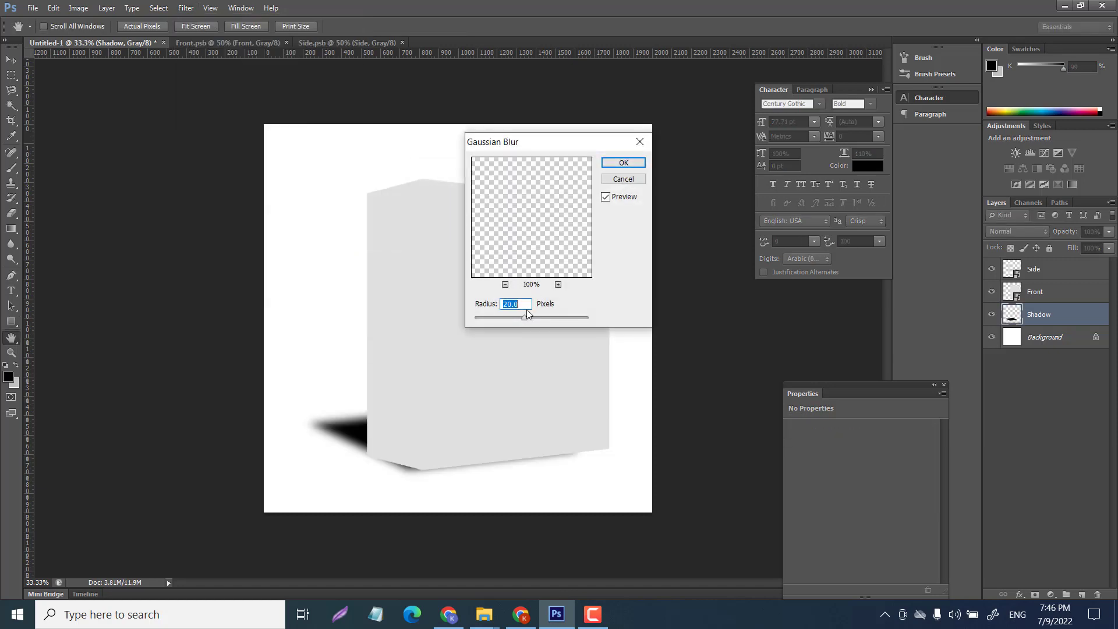
left_click(624, 163)
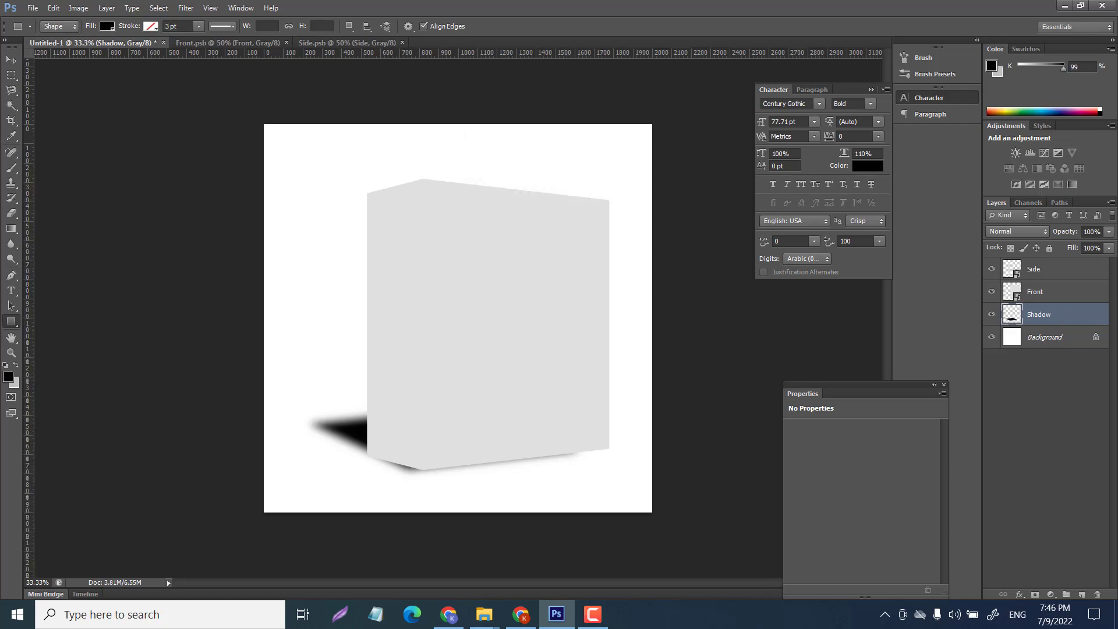
Lower the Shadow opacity to 24% and rotate it about -7.5°.
left_click(1110, 233)
left_click_drag(1086, 248, 1064, 245)
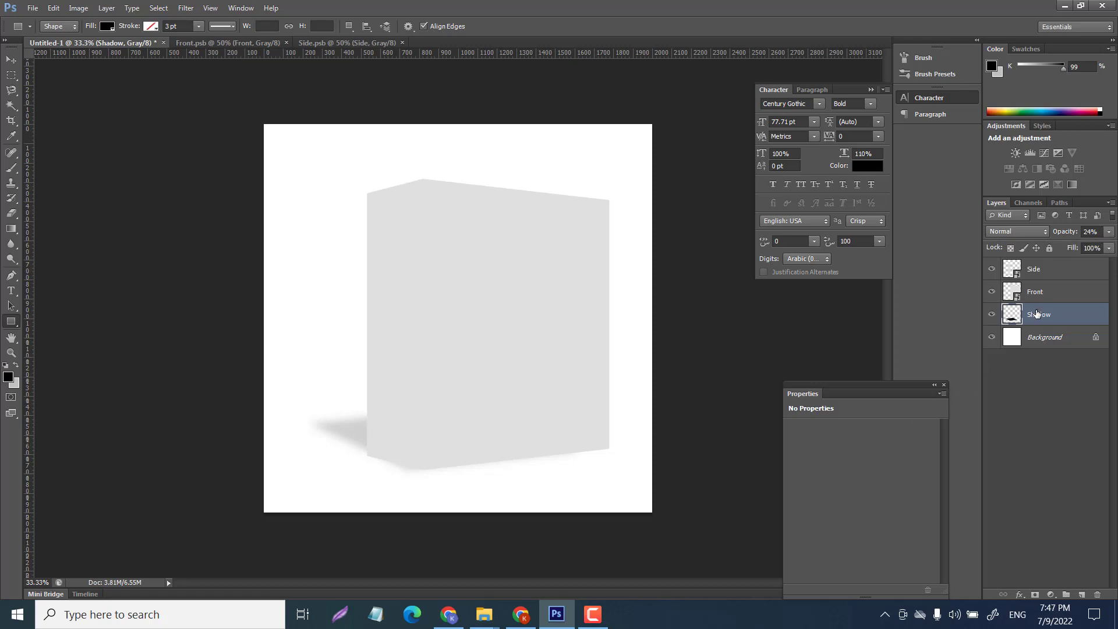
key("ctrl+t")
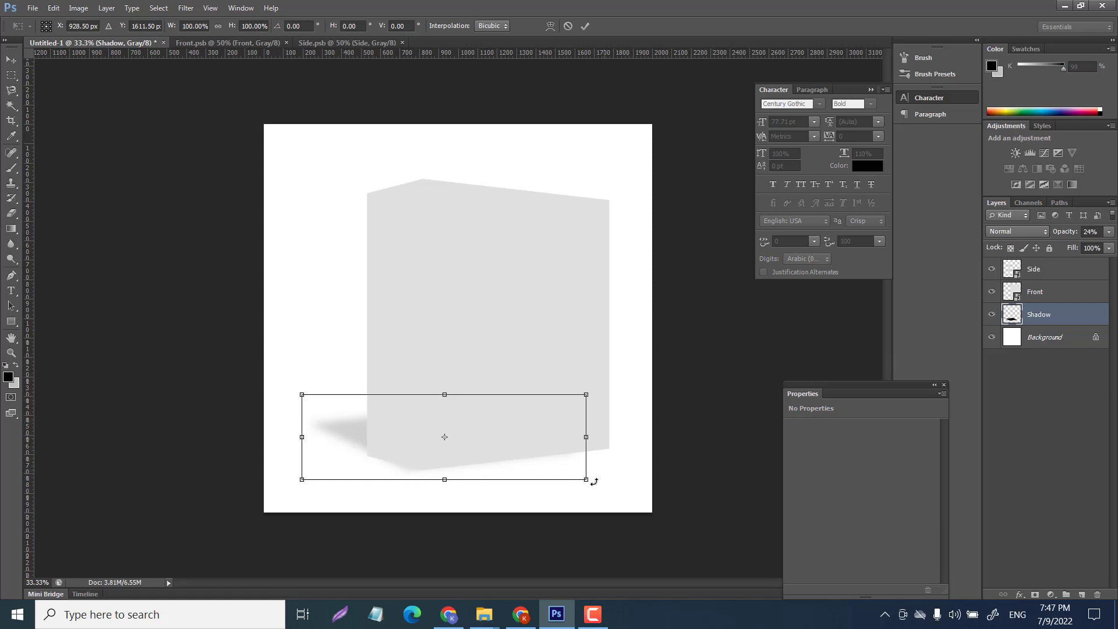
left_click_drag(599, 486, 567, 449)
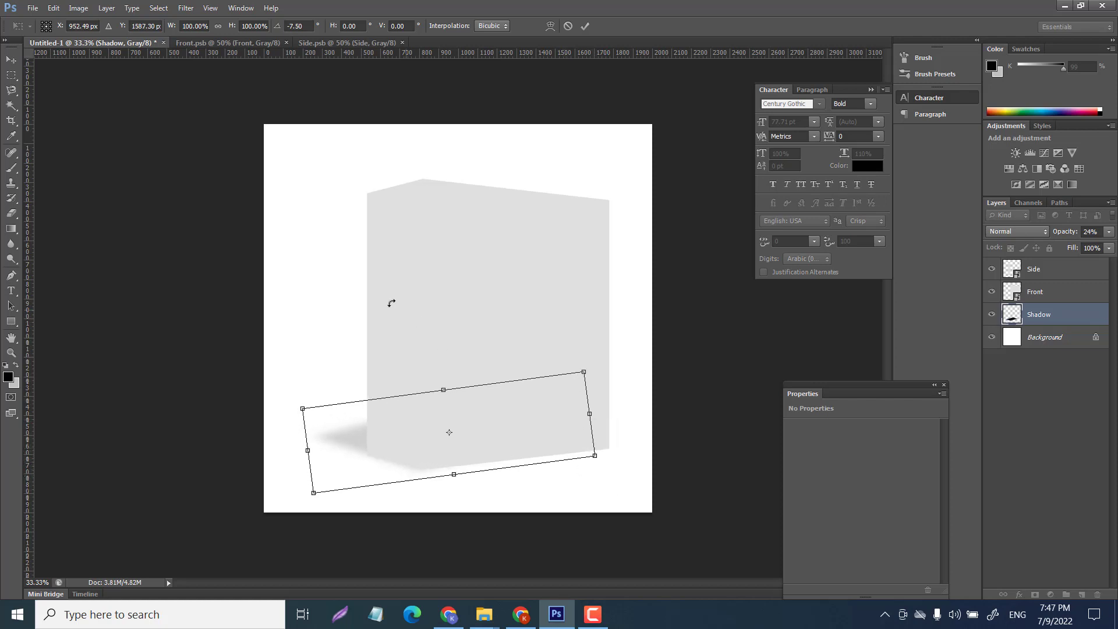
key("Return")
Open the Front smart object's contents as Front2.psb.
left_click(1042, 292)
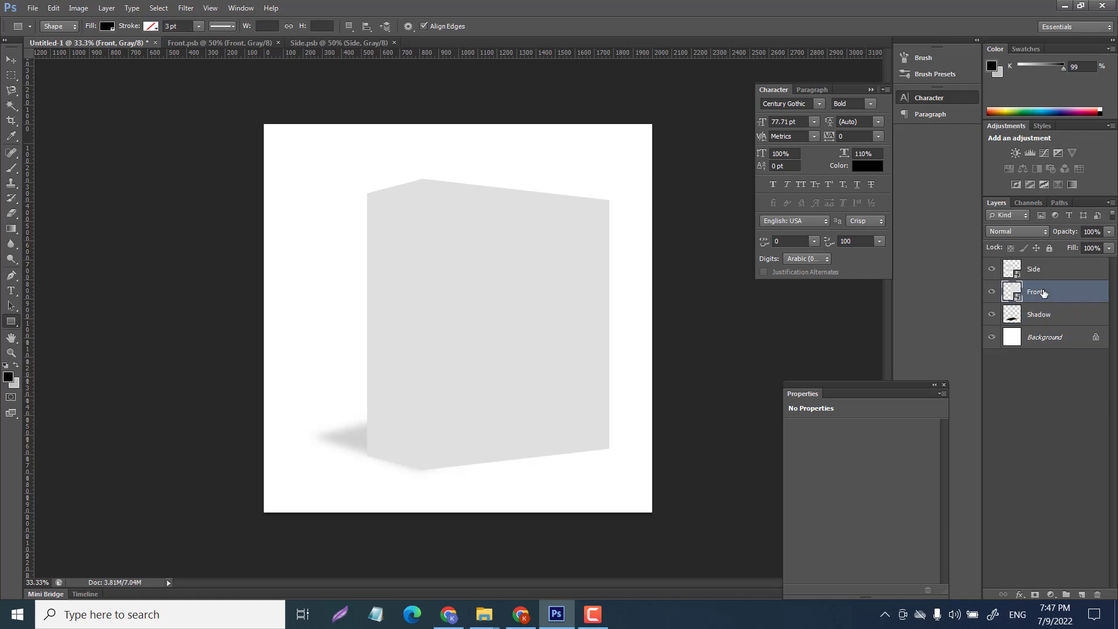
right_click(1043, 293)
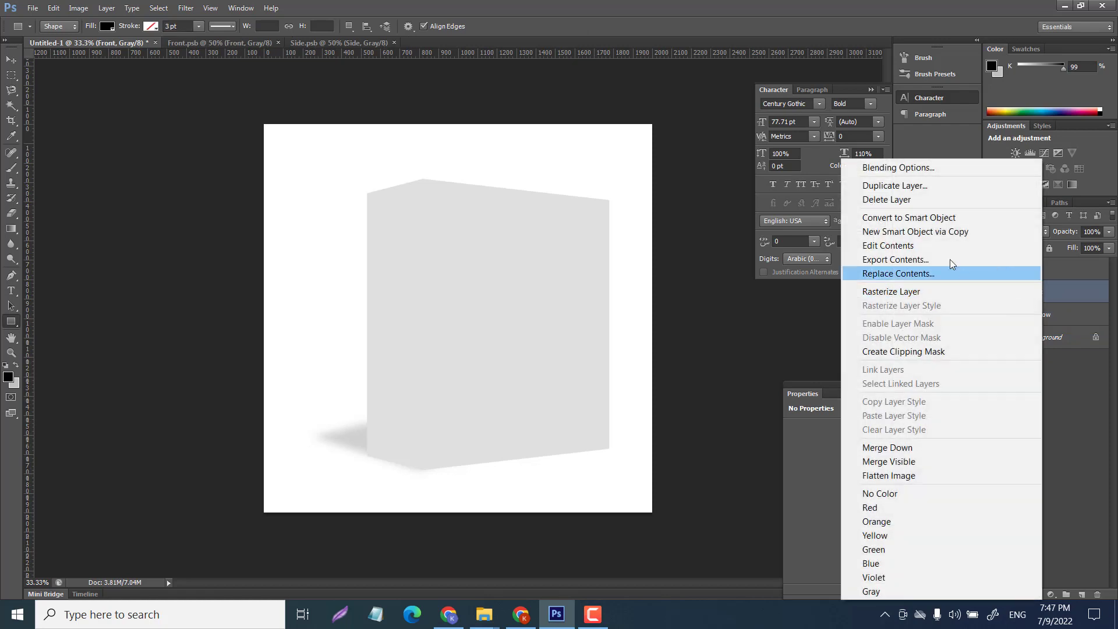
left_click(928, 244)
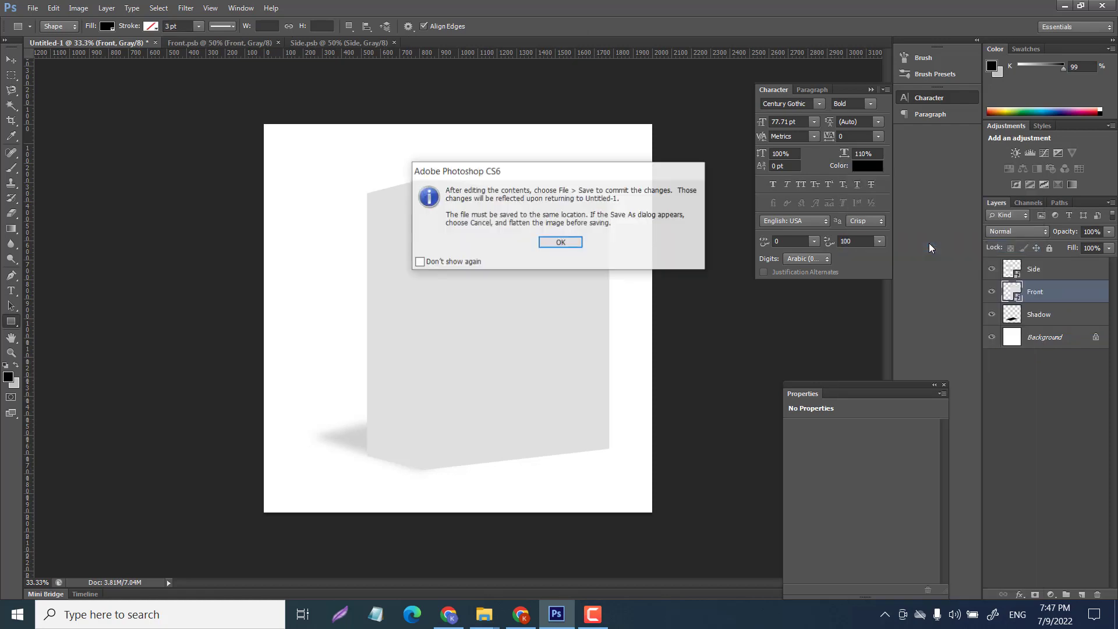
left_click(561, 242)
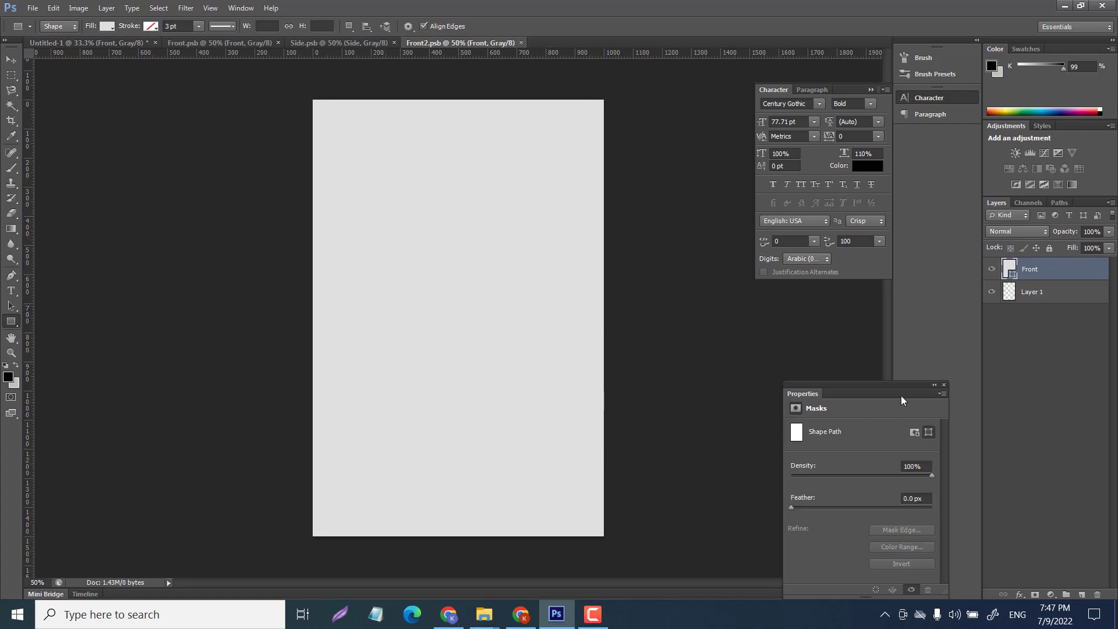
Change the Front shape's fill colour to pure black (000000).
double_click(1012, 274)
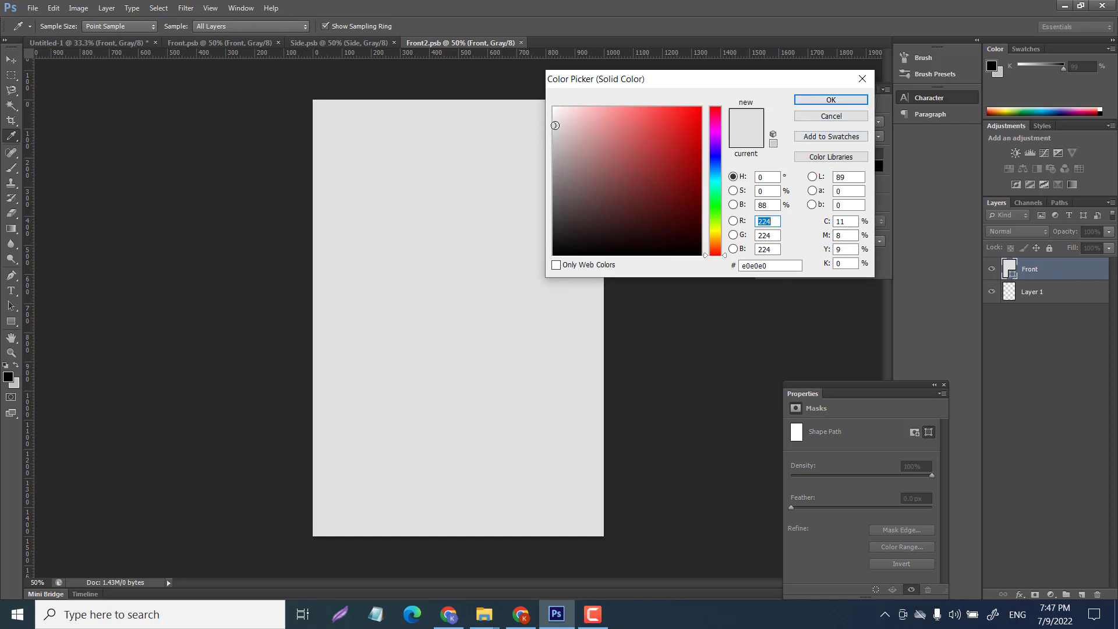
mouse_move(555, 125)
left_mouse_down()
mouse_move(668, 192)
mouse_move(562, 130)
mouse_move(543, 133)
left_mouse_up()
left_click(831, 100)
key("alt+f")
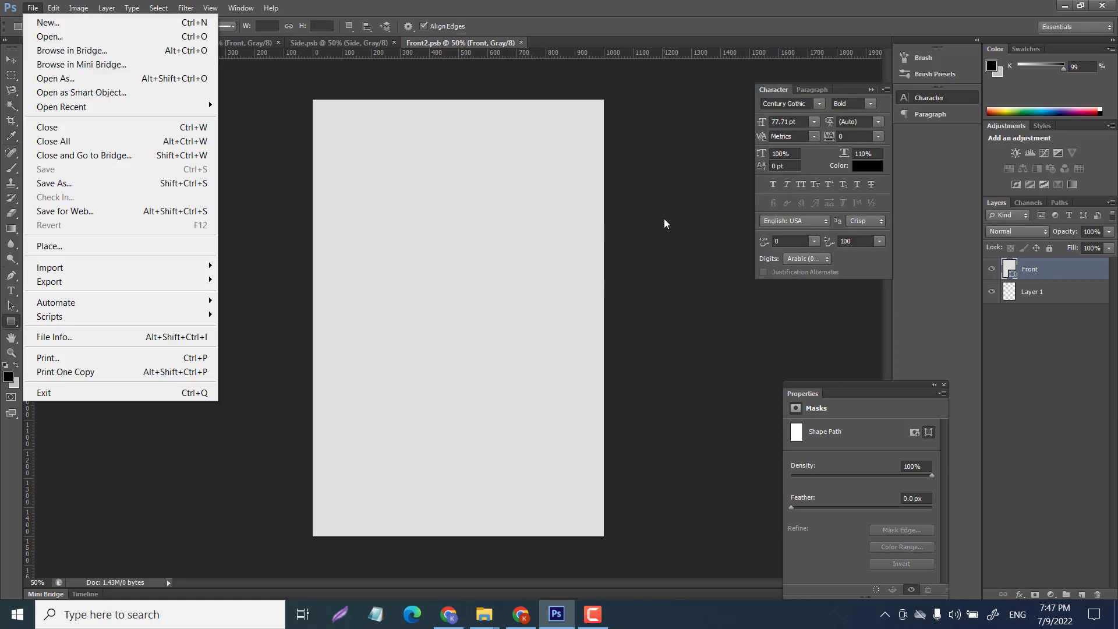
key("Escape")
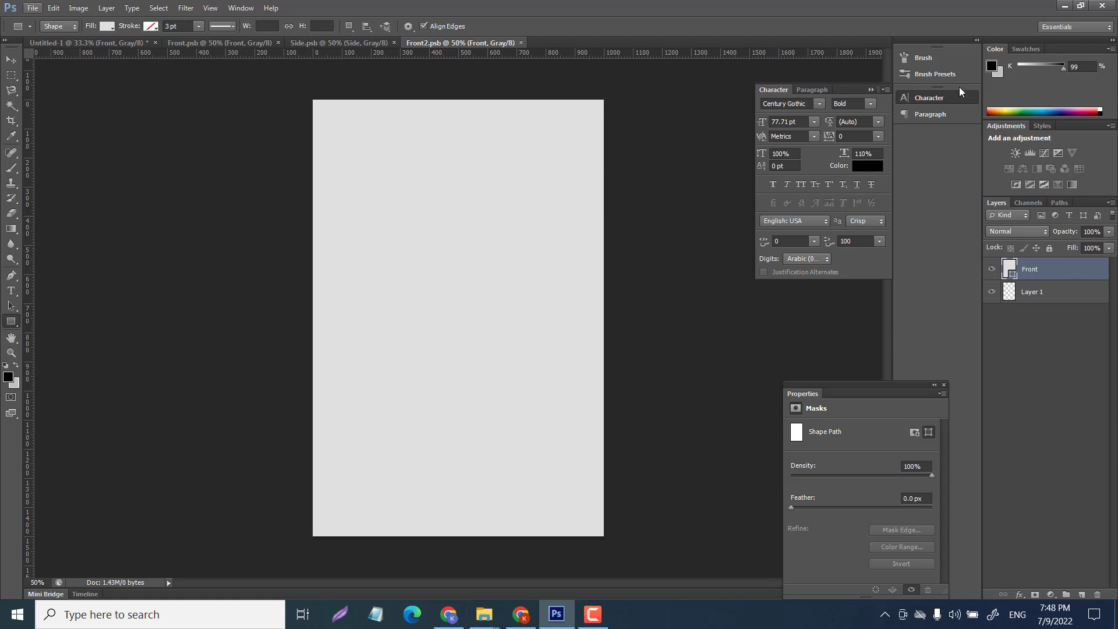
left_click(1012, 276)
double_click(1011, 272)
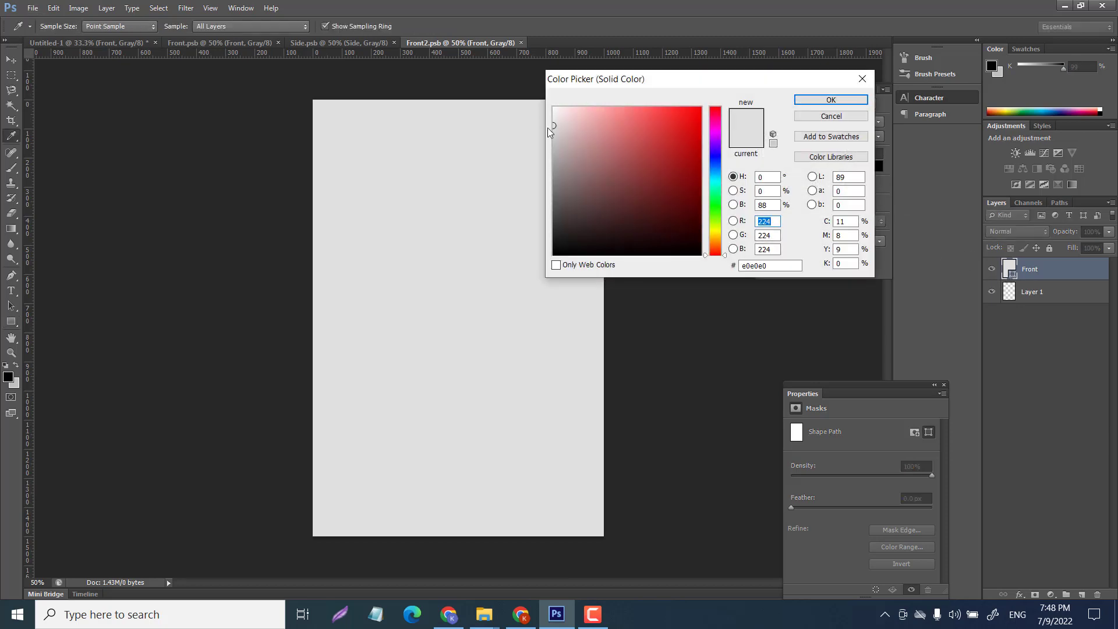
left_click_drag(555, 125, 554, 254)
left_click(829, 101)
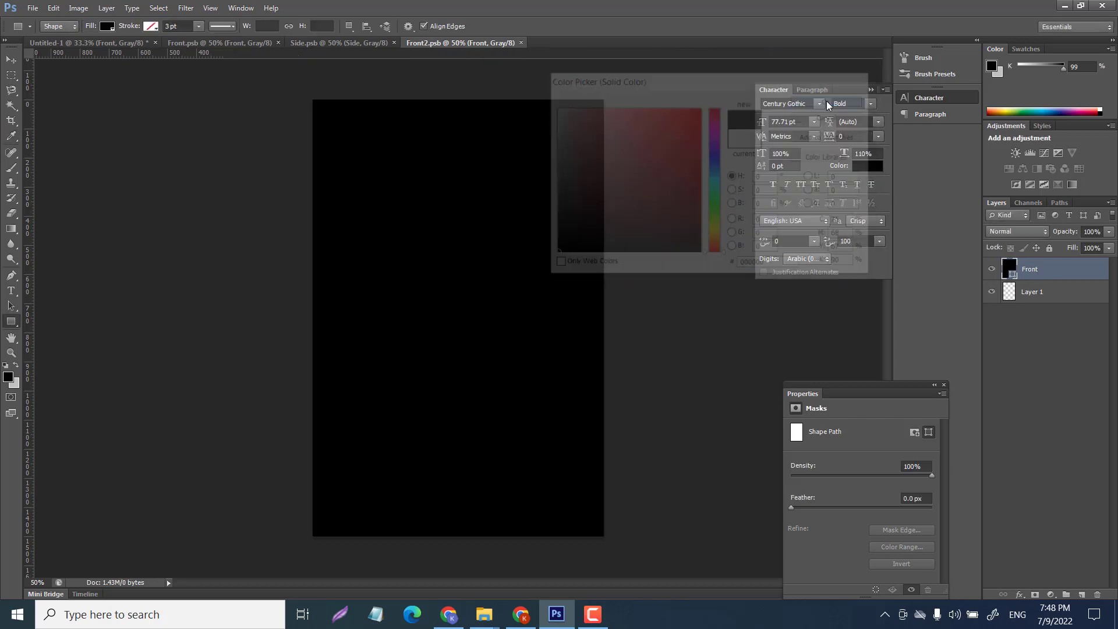
Open the lion head PNG, copy all of it, and paste it into Front2.psb.
left_click(33, 8)
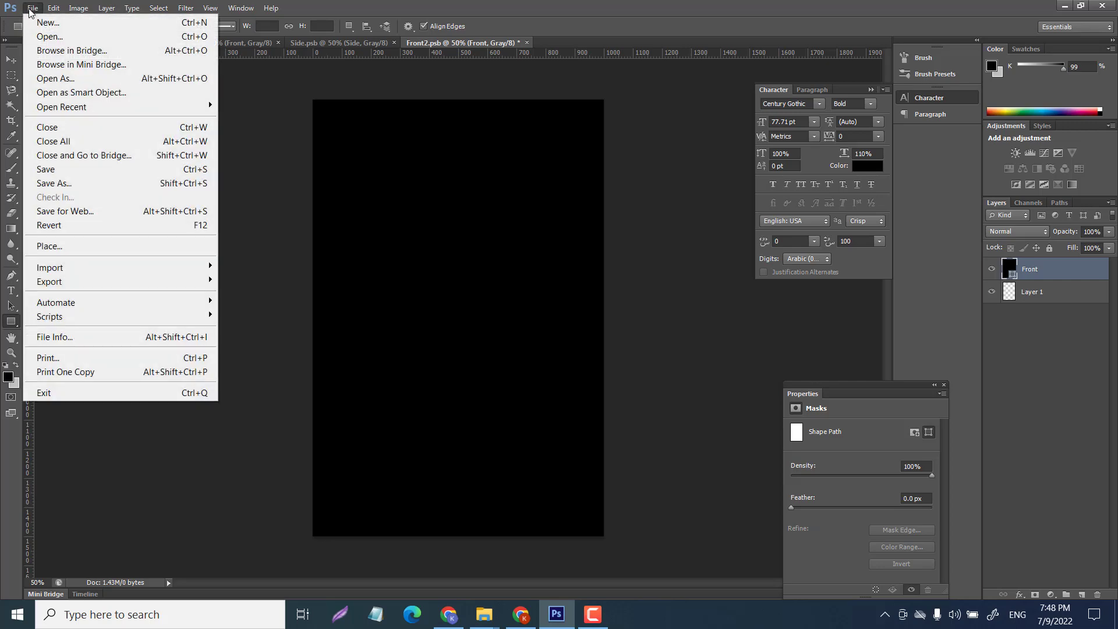
left_click(51, 36)
key("Escape")
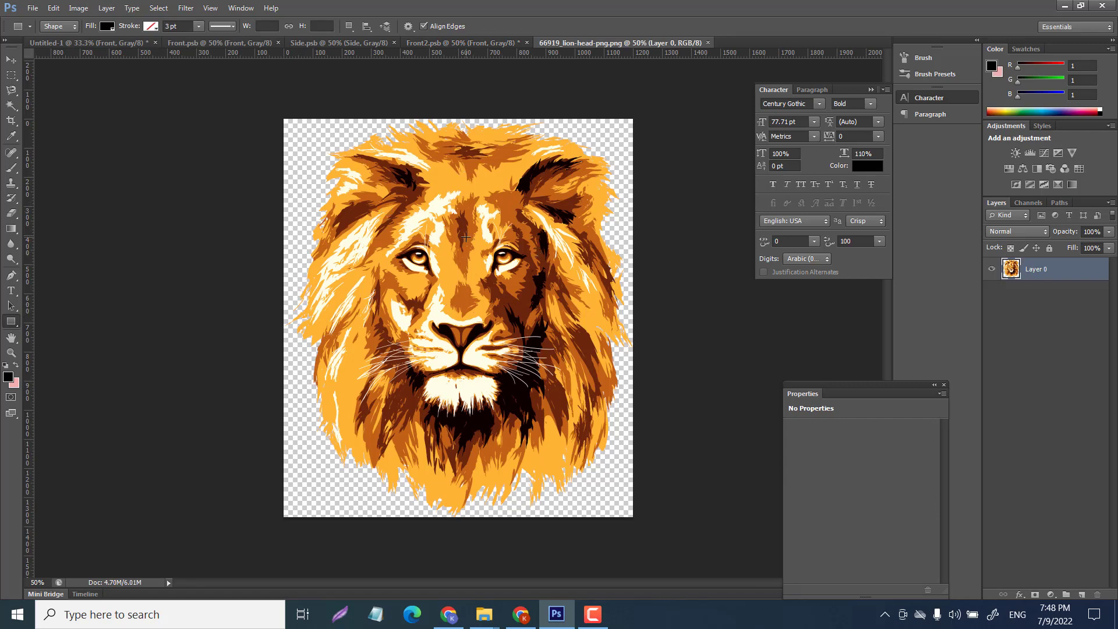
key("ctrl+a")
left_click(475, 44)
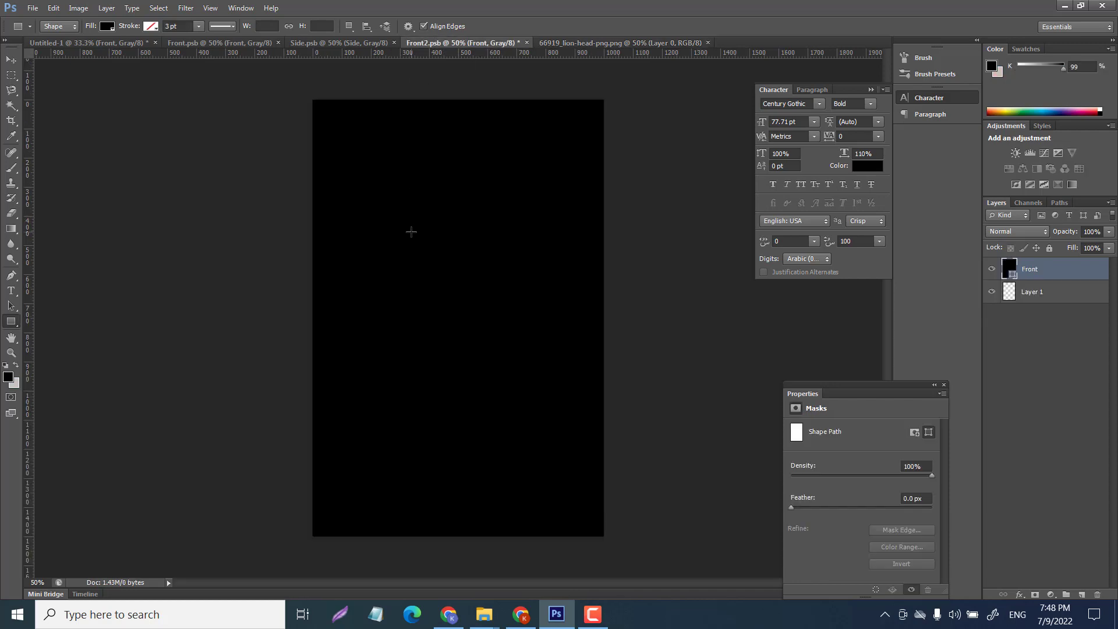
key("ctrl+v")
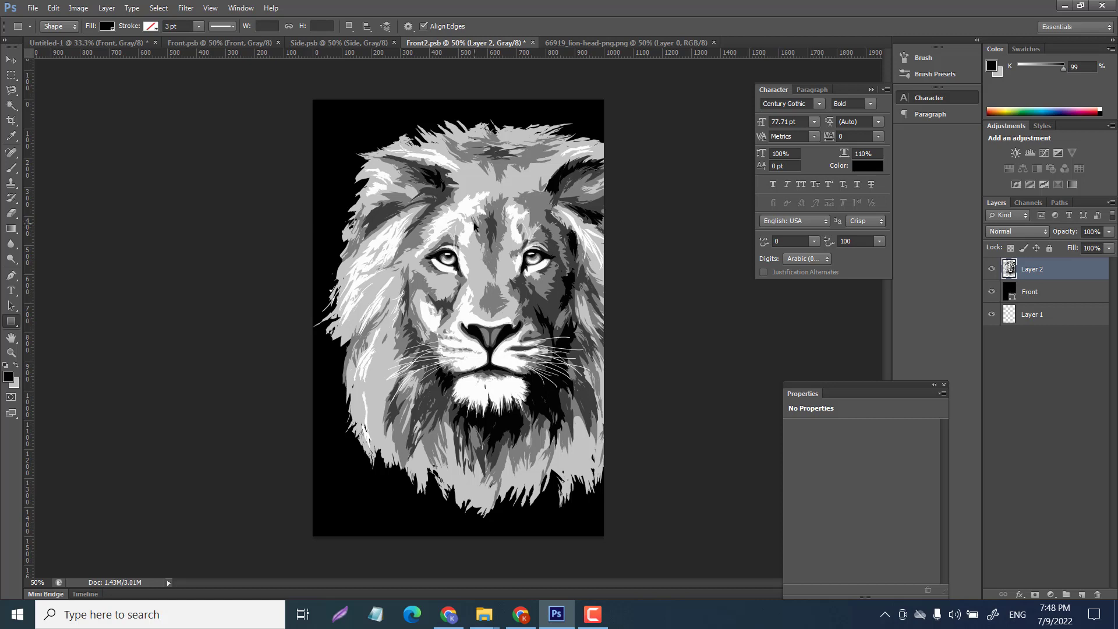
Scale the lion to about 58% by 48.25% and centre it high on the panel.
key("ctrl+t")
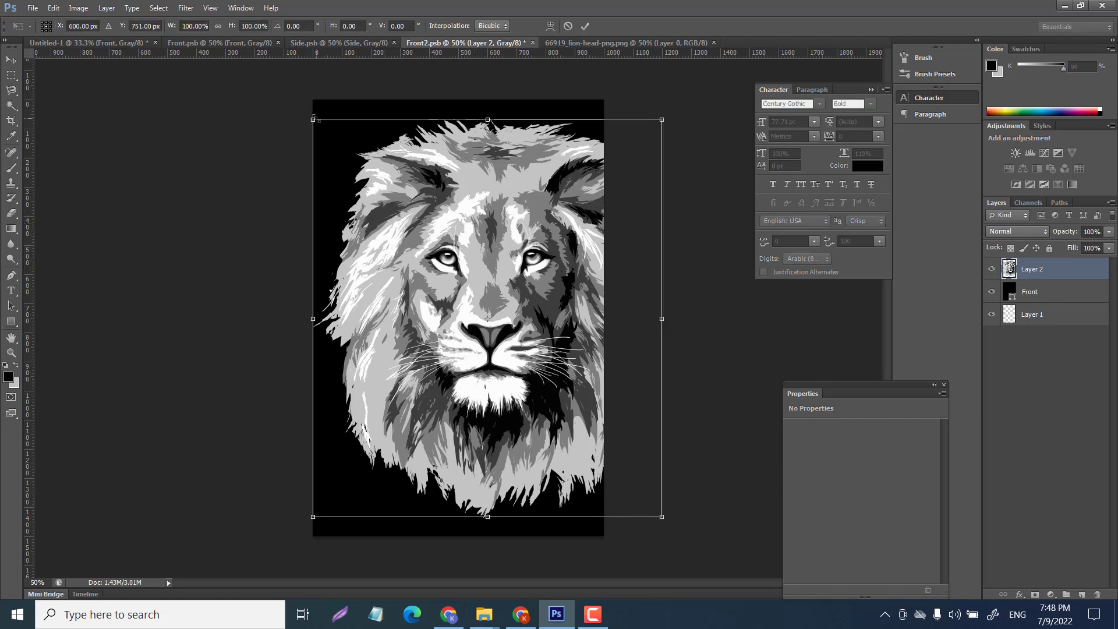
left_click_drag(312, 119, 460, 326)
left_click_drag(553, 410, 460, 271)
key("u")
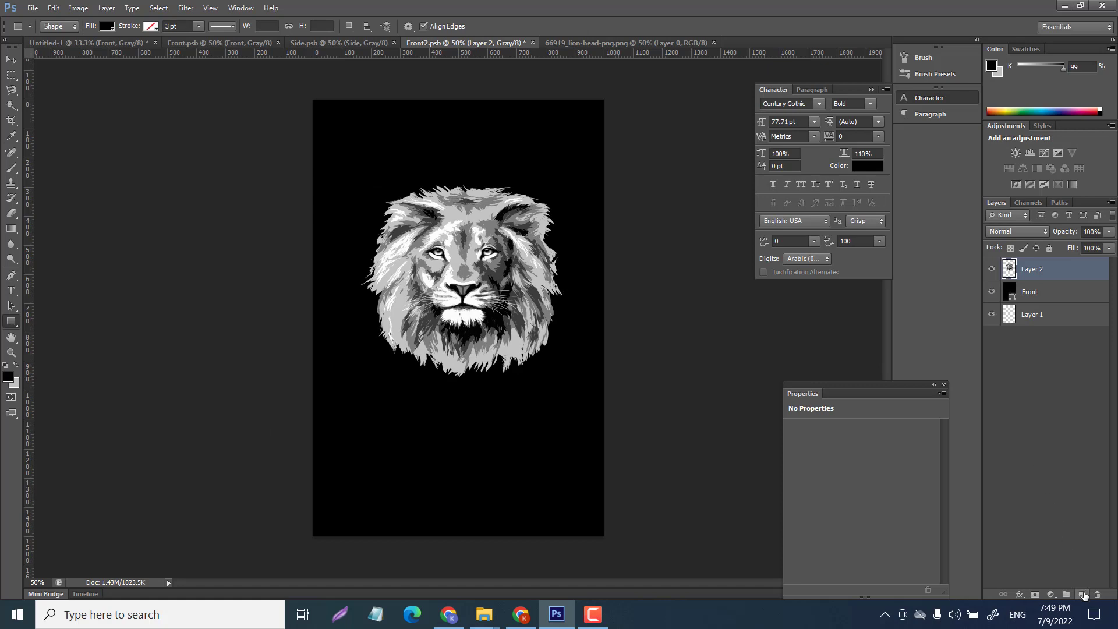
Add white text reading 'Box Tutorial' below the lion on the front panel.
key("t")
left_click(369, 461)
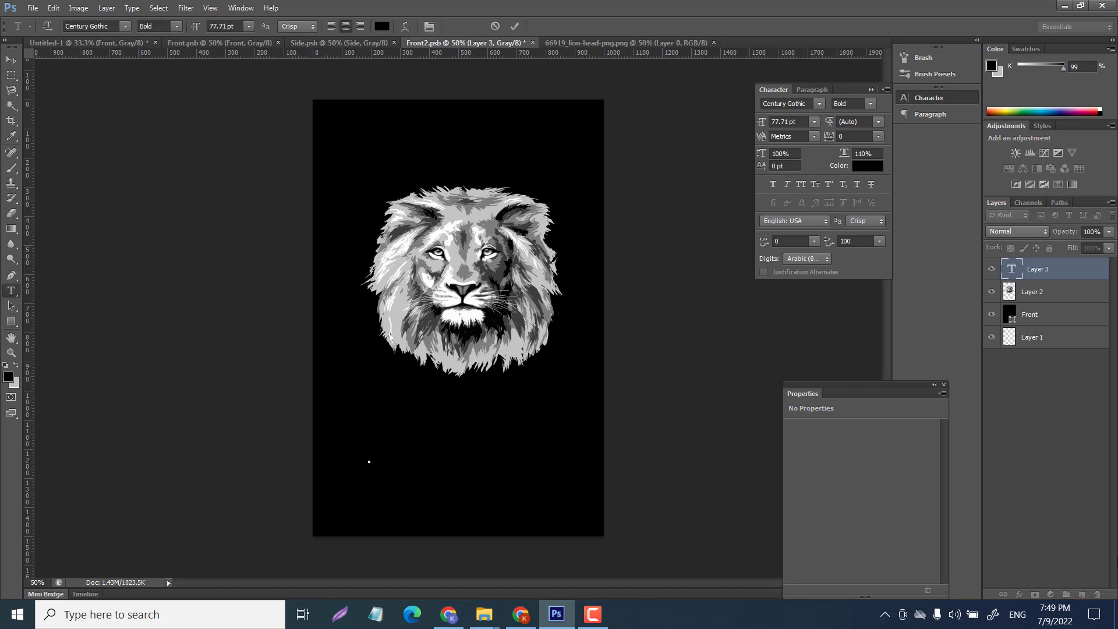
left_click(867, 166)
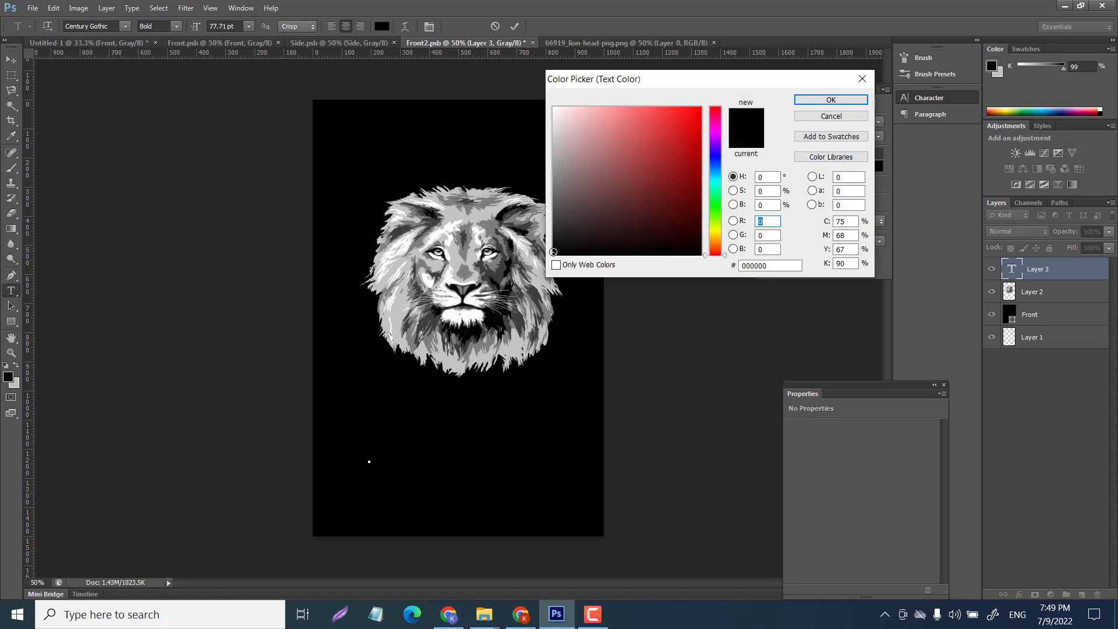
left_click_drag(582, 114, 550, 93)
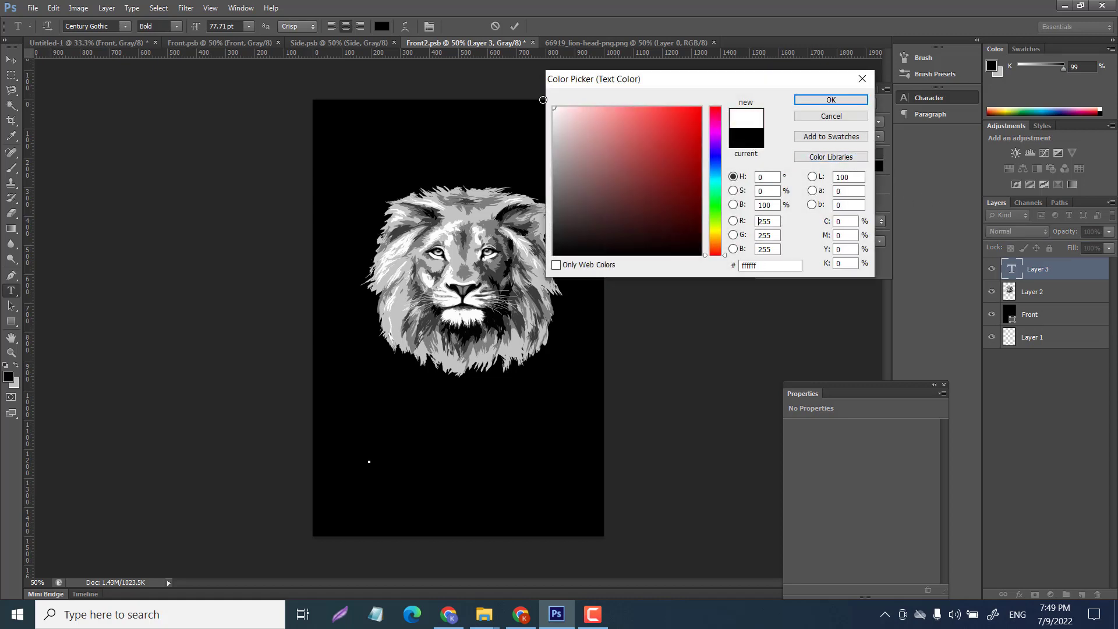
left_click(831, 99)
type("Box")
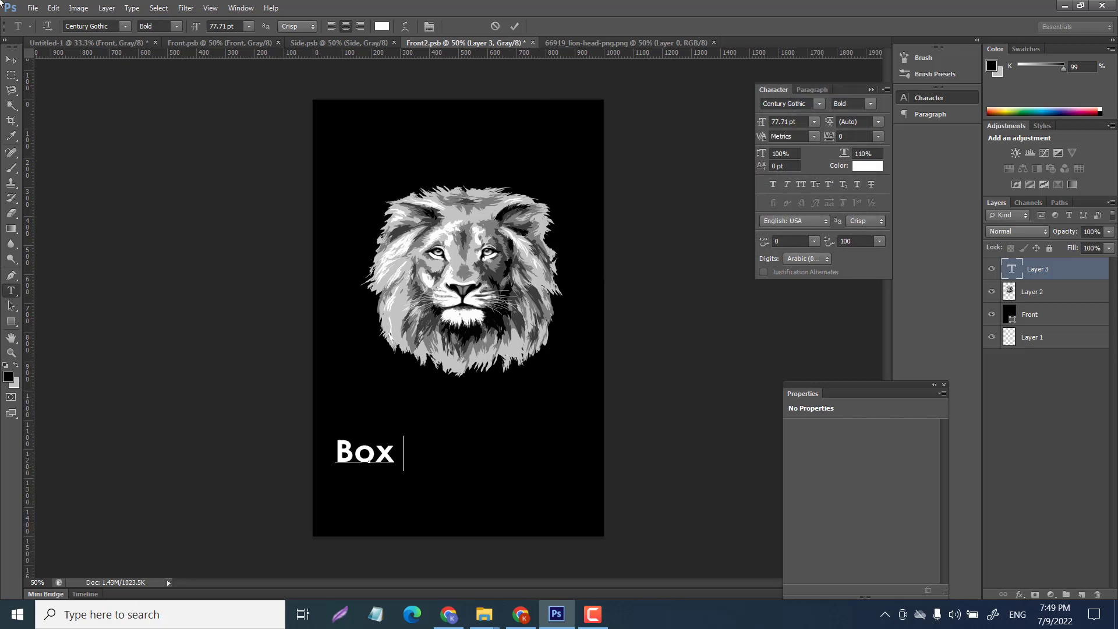
type(" Tutorial")
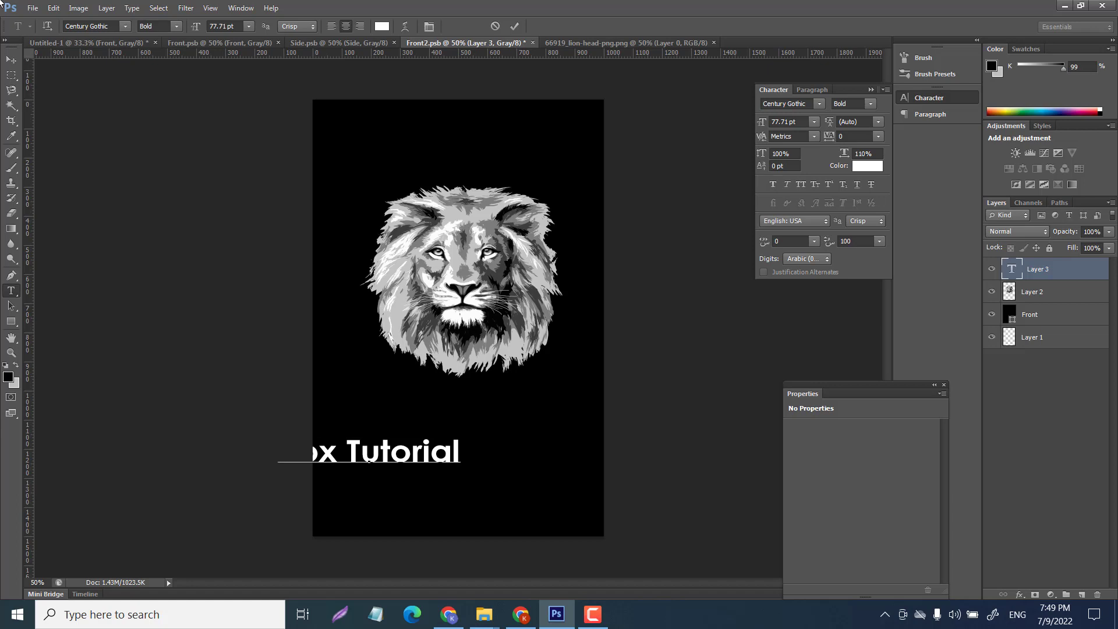
left_click(1055, 288)
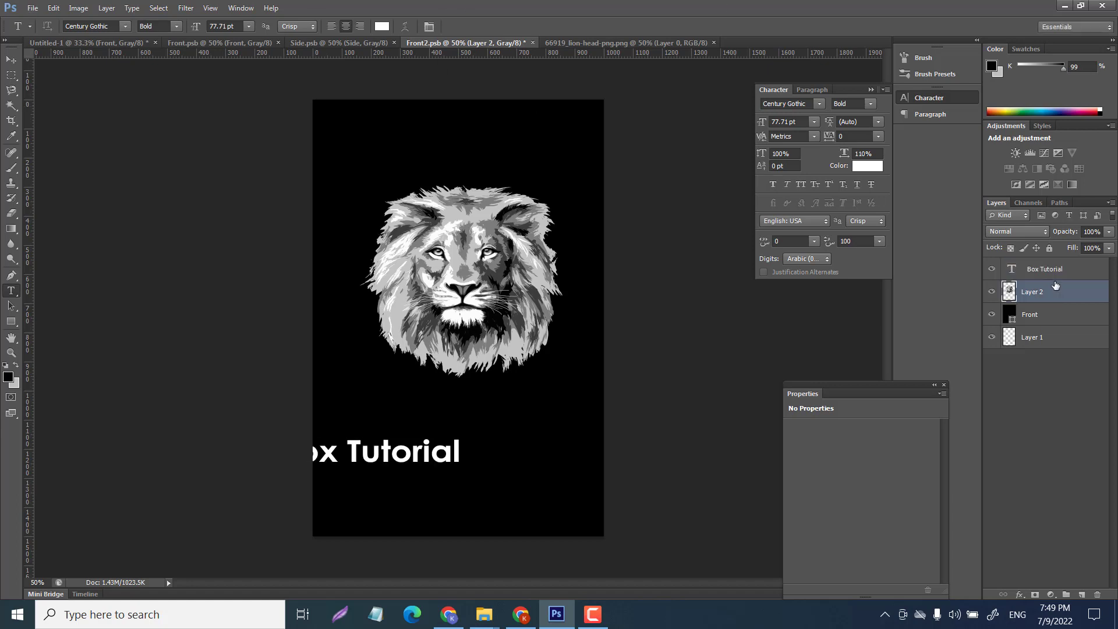
Centre and slightly widen the 'Box Tutorial' text under the lion, then save Front2.psb.
left_click(1056, 268)
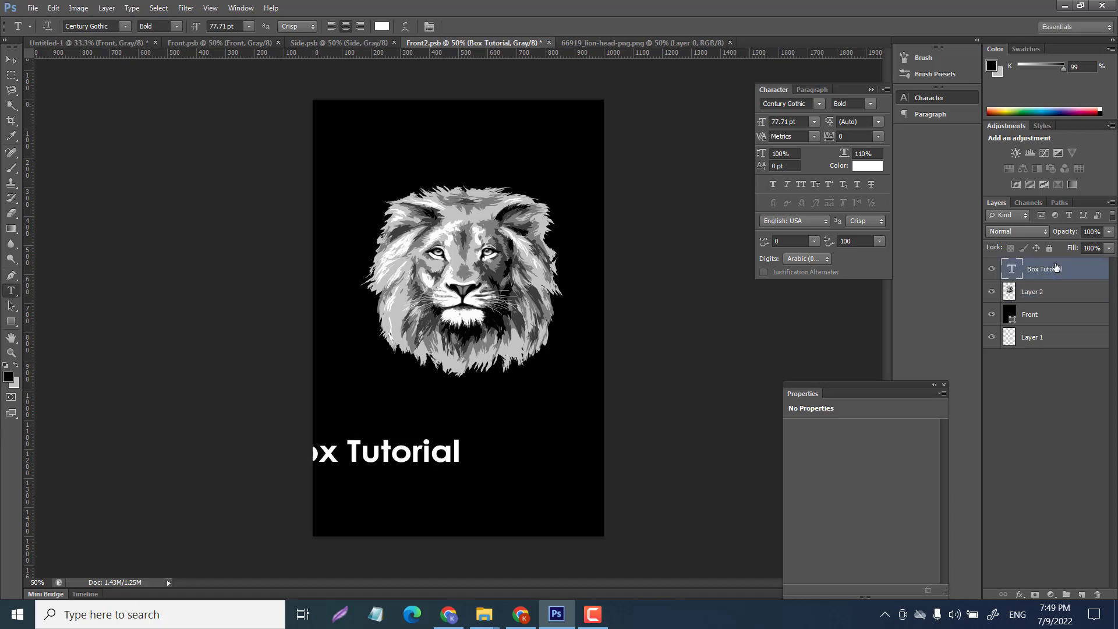
key("ctrl+t")
left_click_drag(407, 458, 490, 466)
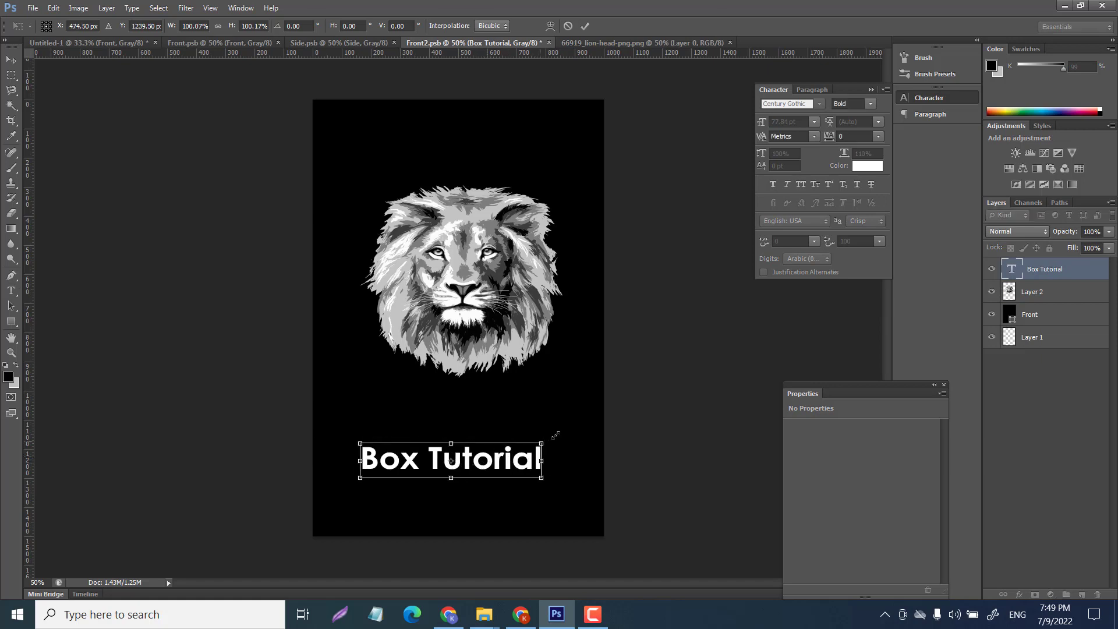
mouse_move(564, 431)
left_mouse_down()
mouse_move(599, 404)
mouse_move(559, 426)
left_mouse_up()
left_click_drag(508, 465, 509, 462)
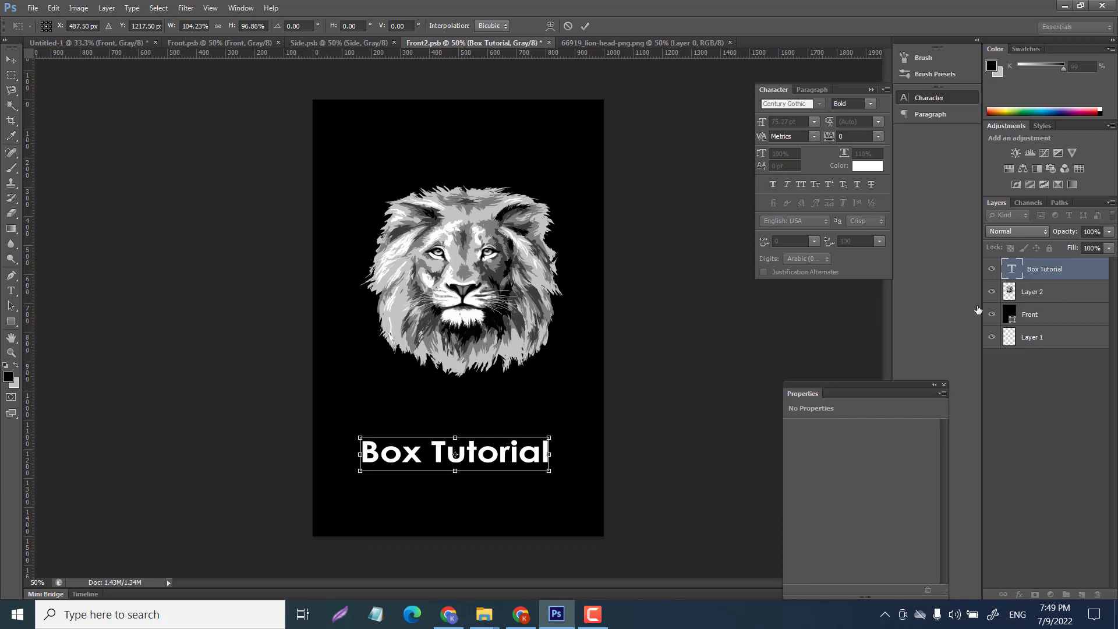
key("Return")
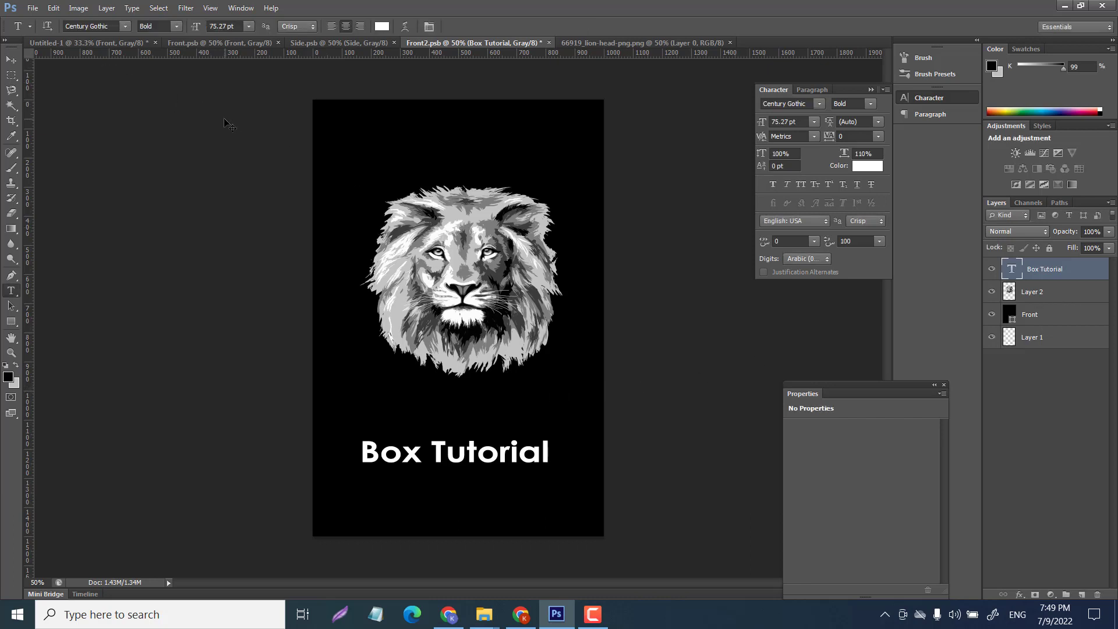
key("ctrl+s")
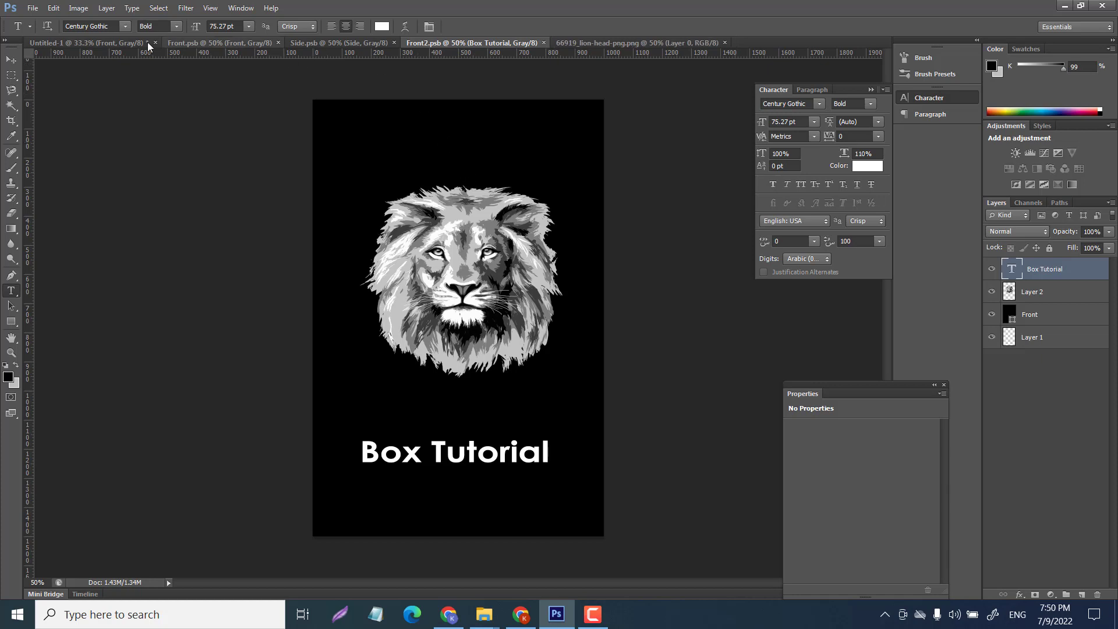
Open the Side smart object as Side1.psb, fill its rectangle black, and return to the lion PNG.
left_click(111, 42)
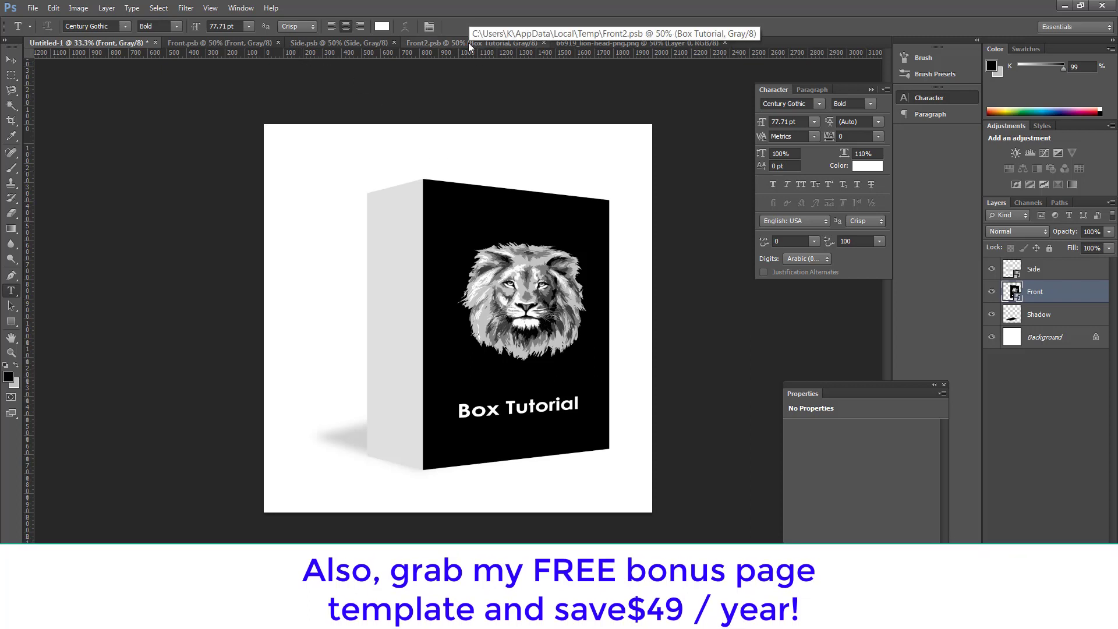
left_click(1036, 268)
right_click(1042, 268)
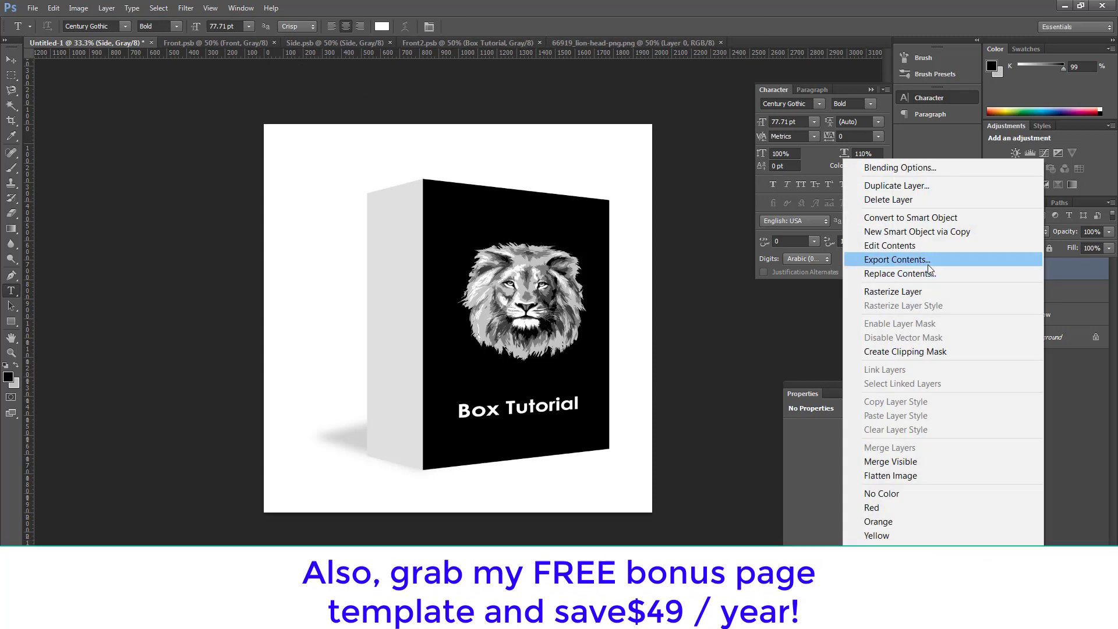
left_click(890, 245)
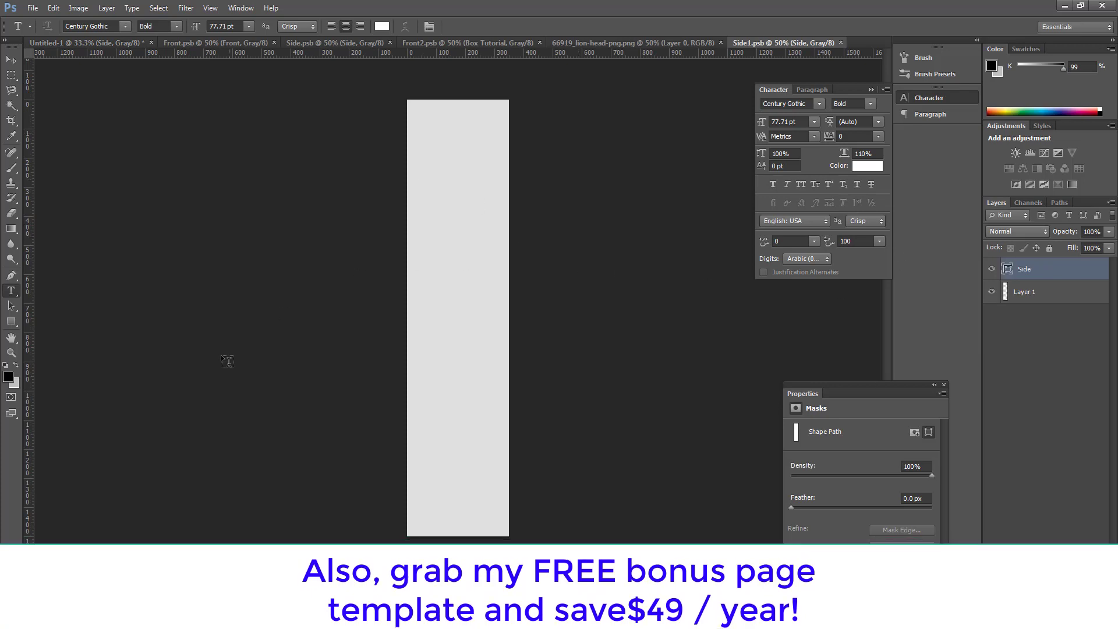
left_click(15, 383)
left_click(824, 99)
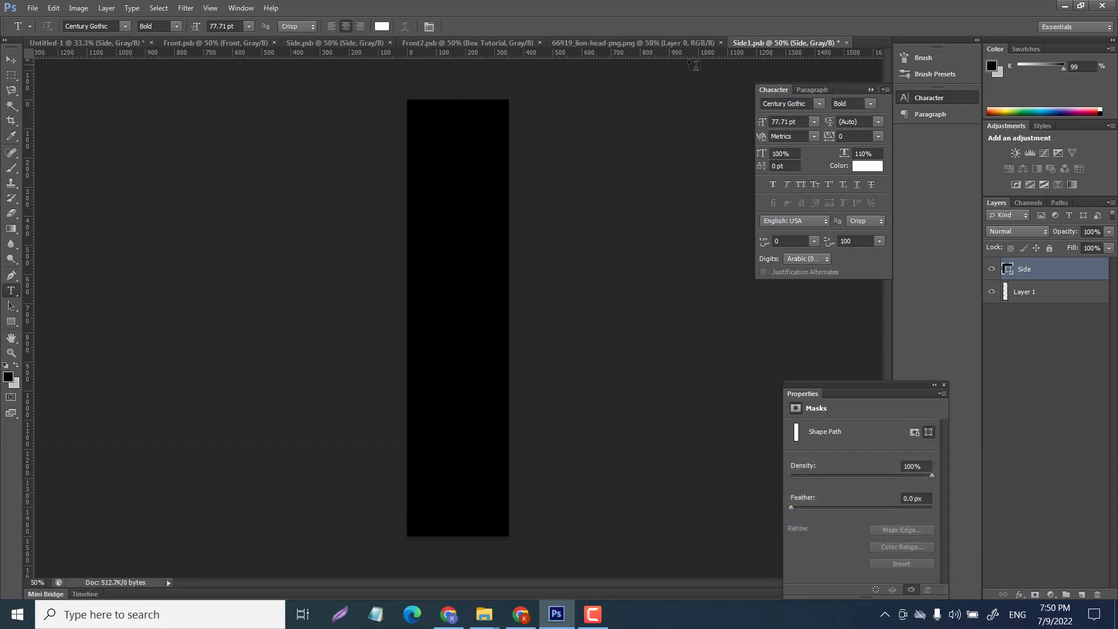
left_click(631, 44)
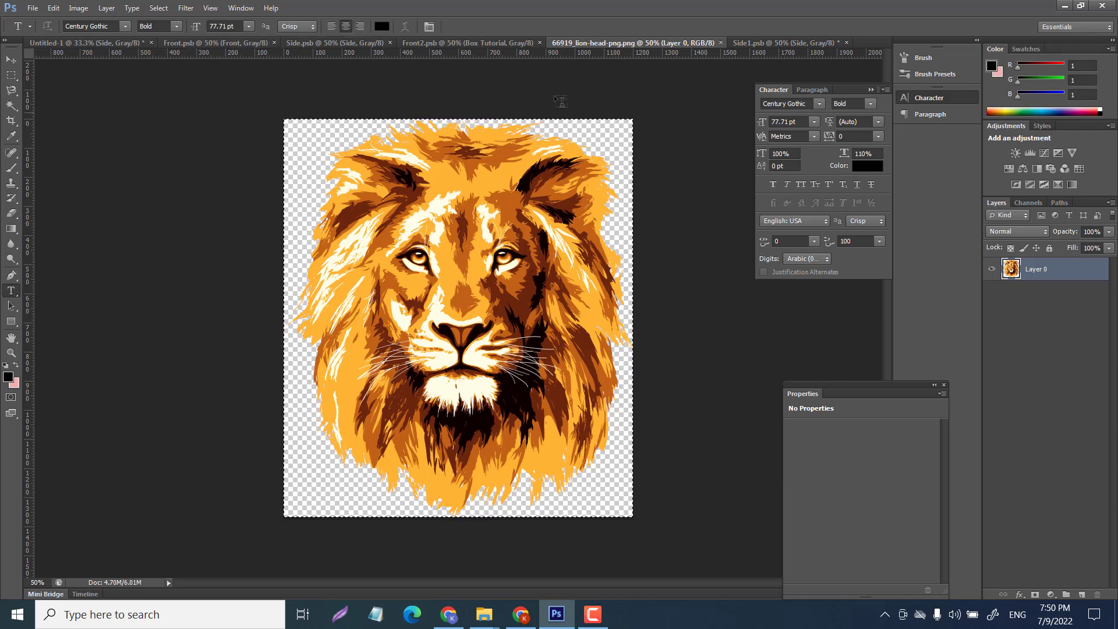
Paste the lion into Side1.psb and scale it down to about 28% at the panel's top.
left_click(776, 45)
key("ctrl+v")
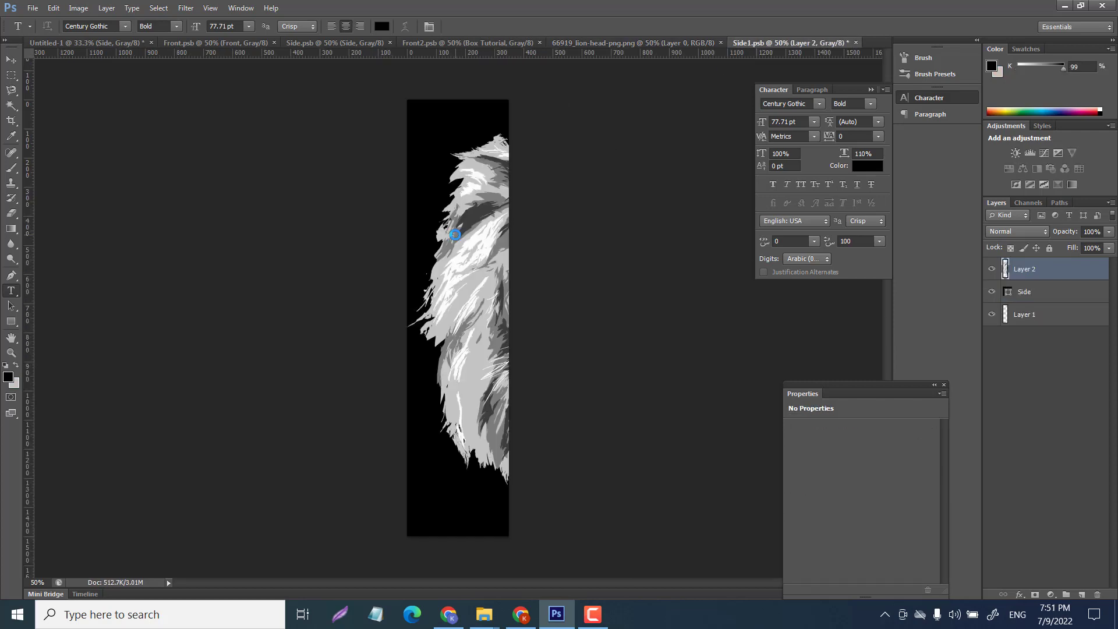
key("ctrl+t")
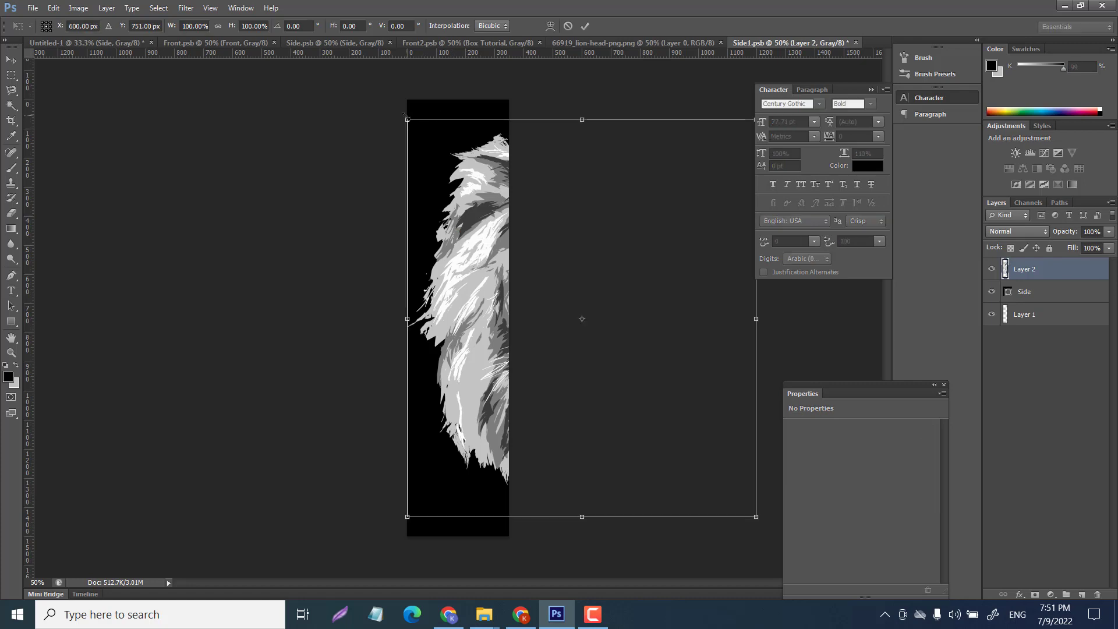
left_click_drag(408, 118, 659, 431)
key("ctrl+z")
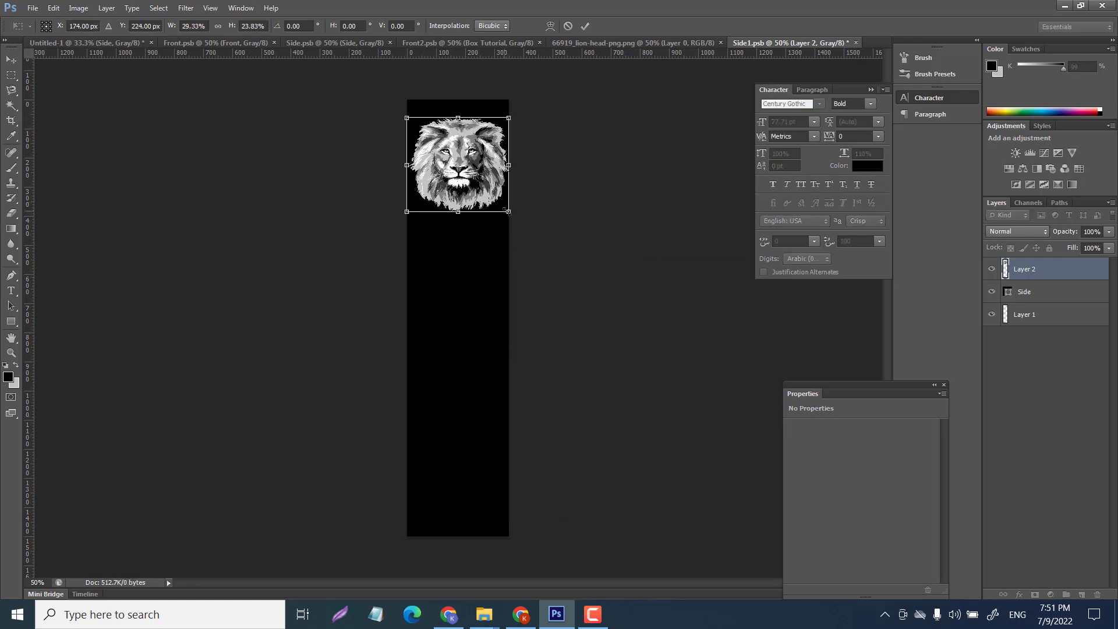
left_click_drag(501, 207, 497, 208)
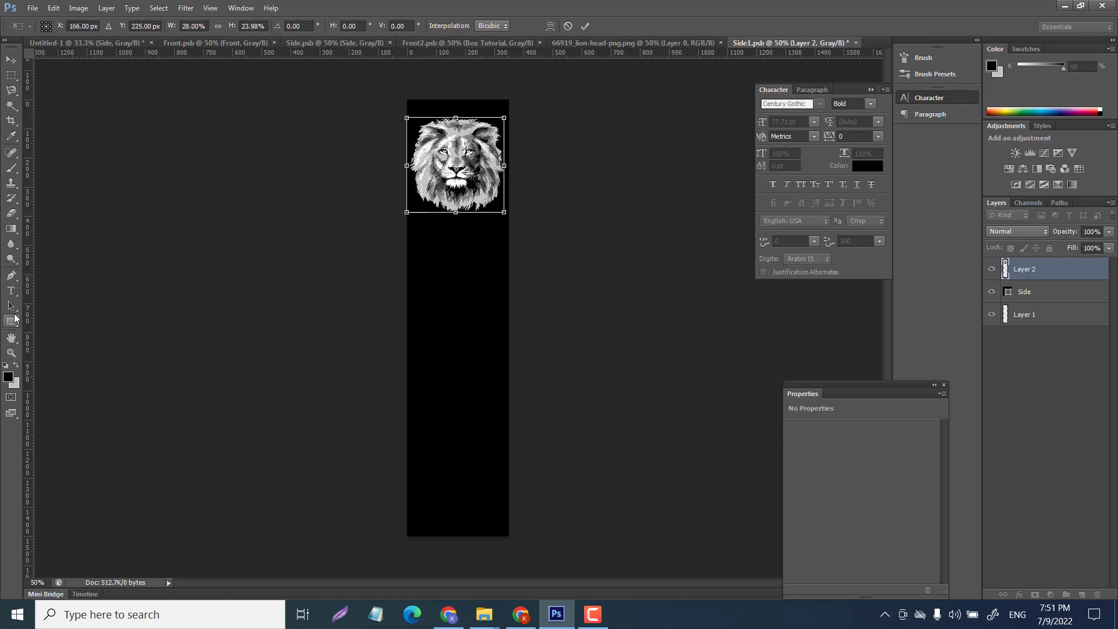
Commit the lion resize and type 'Box Tutorial' in the middle of the side panel.
left_click(10, 291)
key("Return")
left_click(426, 350)
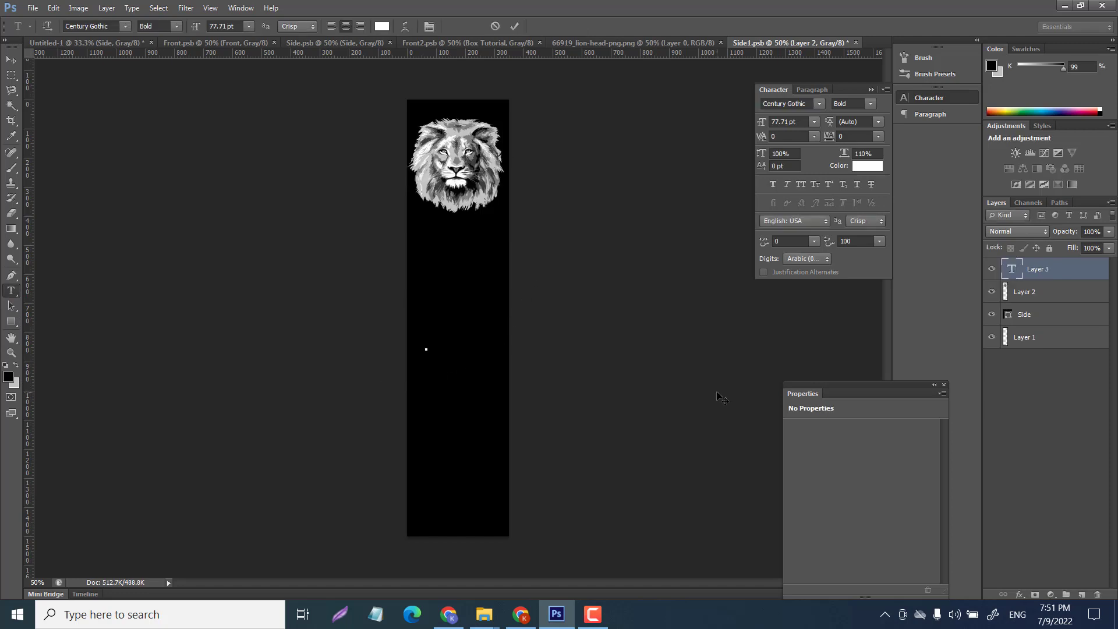
type("Box Tu")
type("toria")
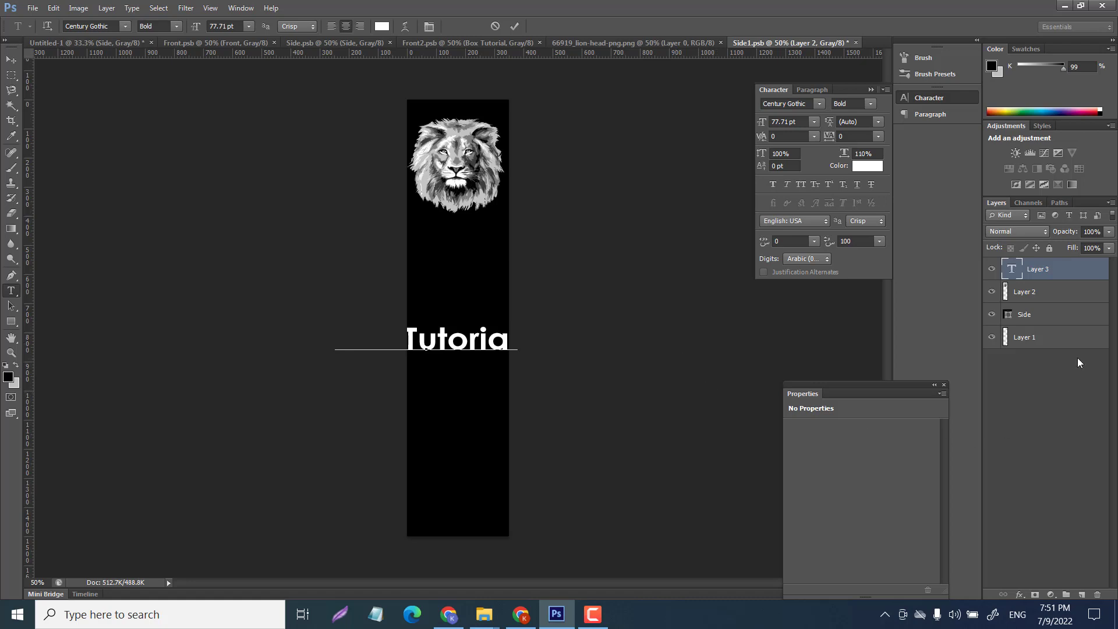
left_click(1021, 290)
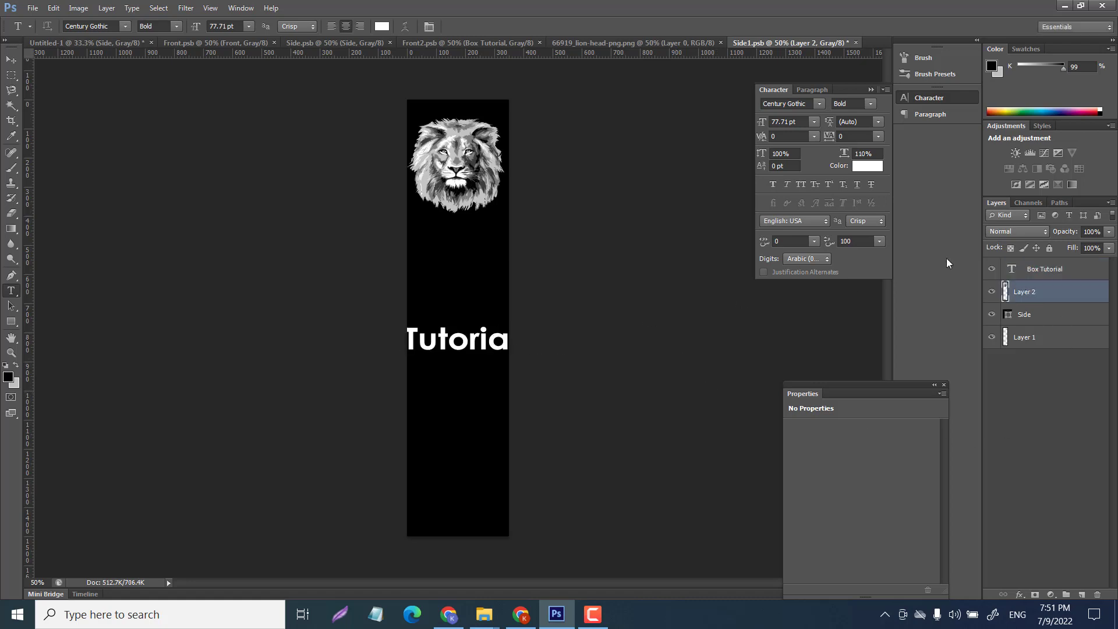
Rotate the Box Tutorial text 90° CCW and centre it on the strip.
left_click(1034, 270)
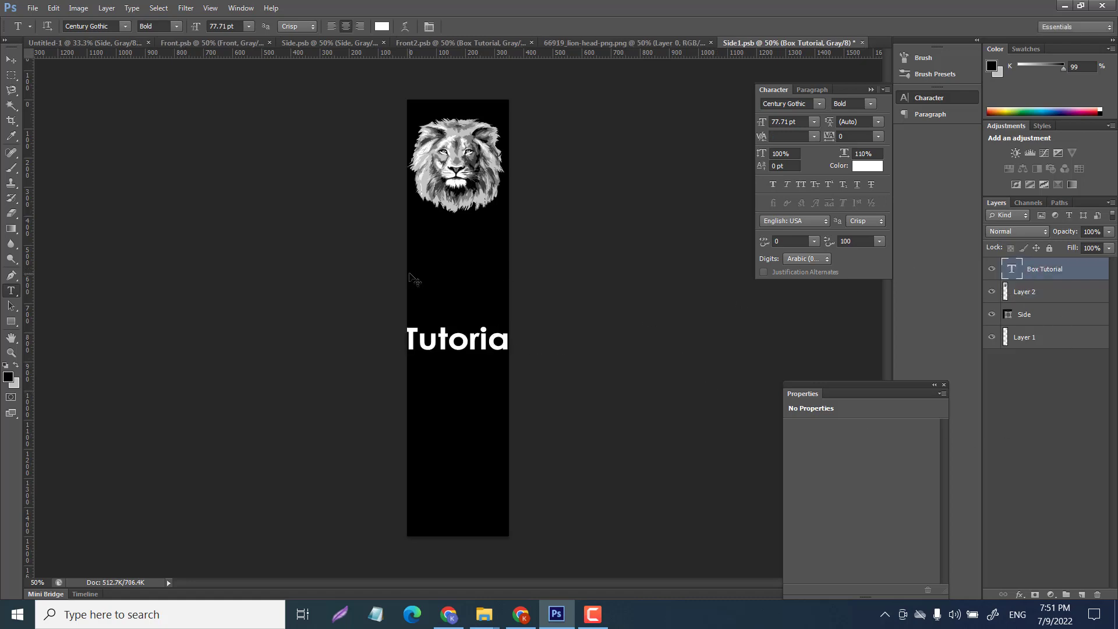
key("ctrl+t")
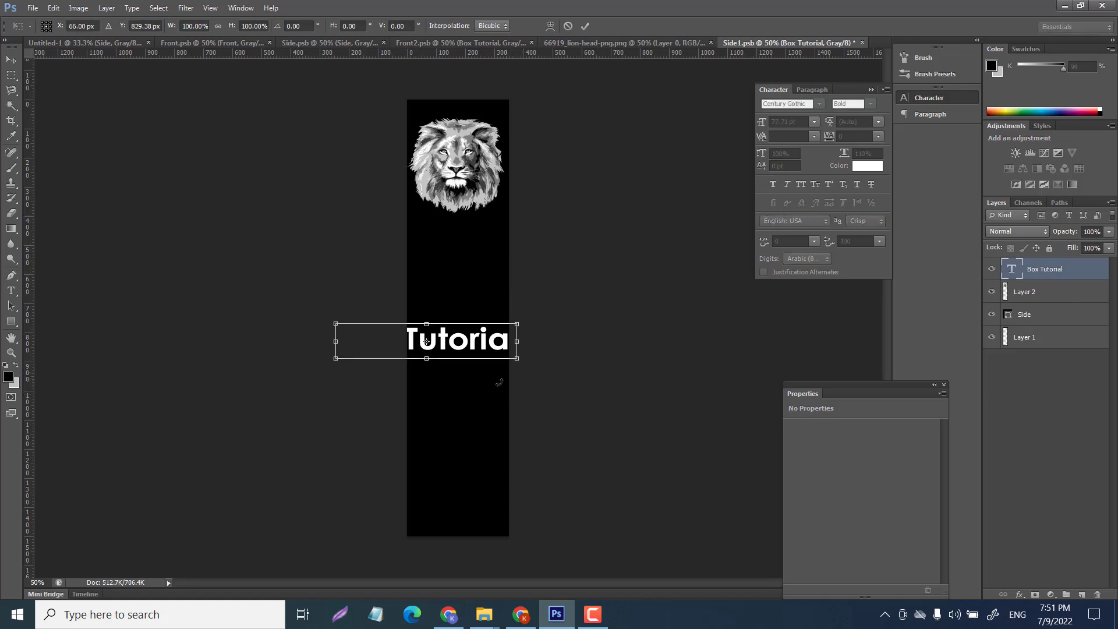
right_click(456, 347)
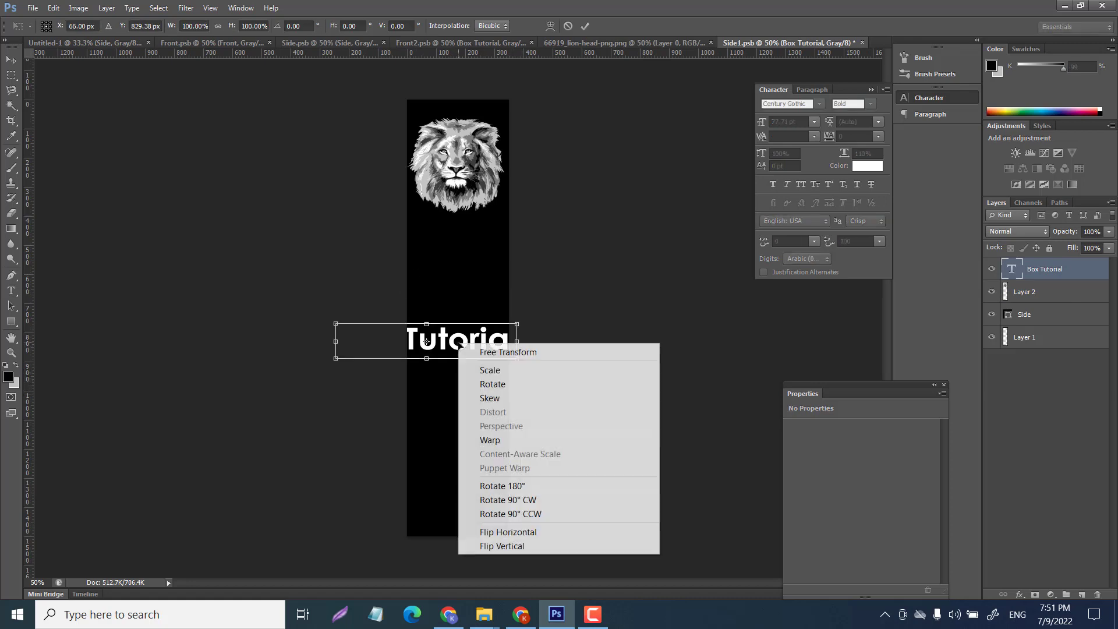
left_click(504, 515)
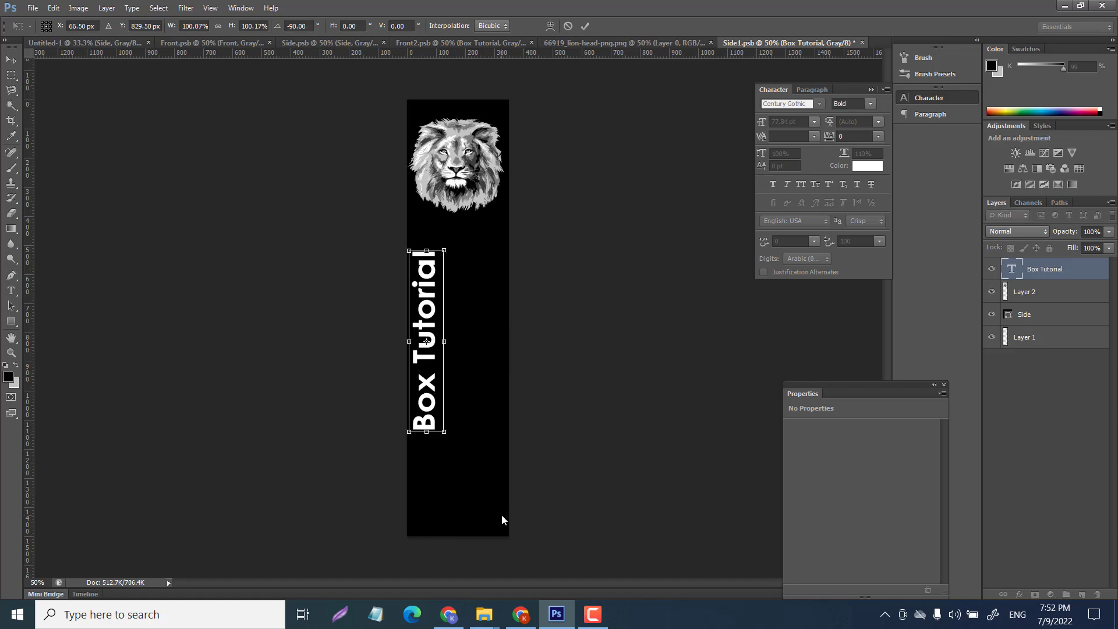
left_click_drag(438, 362, 468, 364)
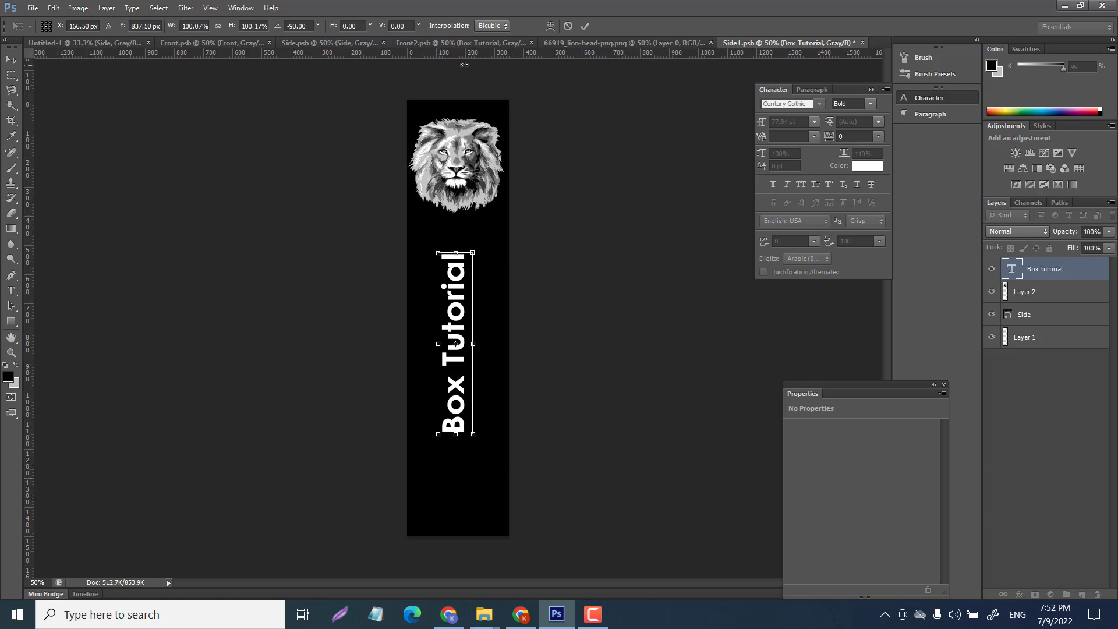
Apply the text rotation, save Side1.psb, and return to the Untitled-1 mockup.
key("t")
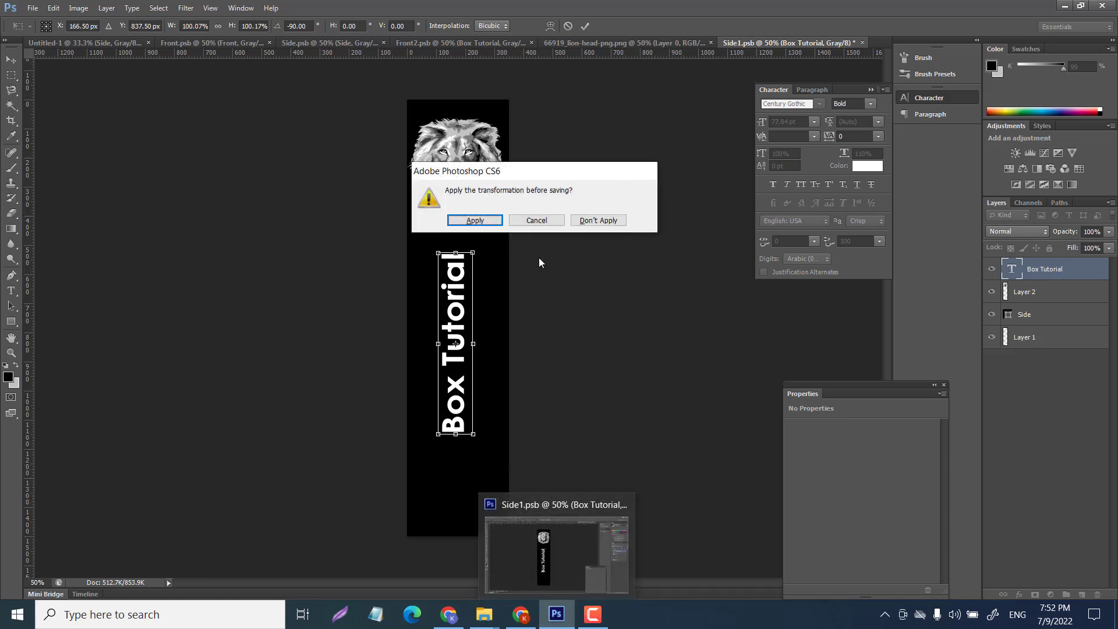
key("Return")
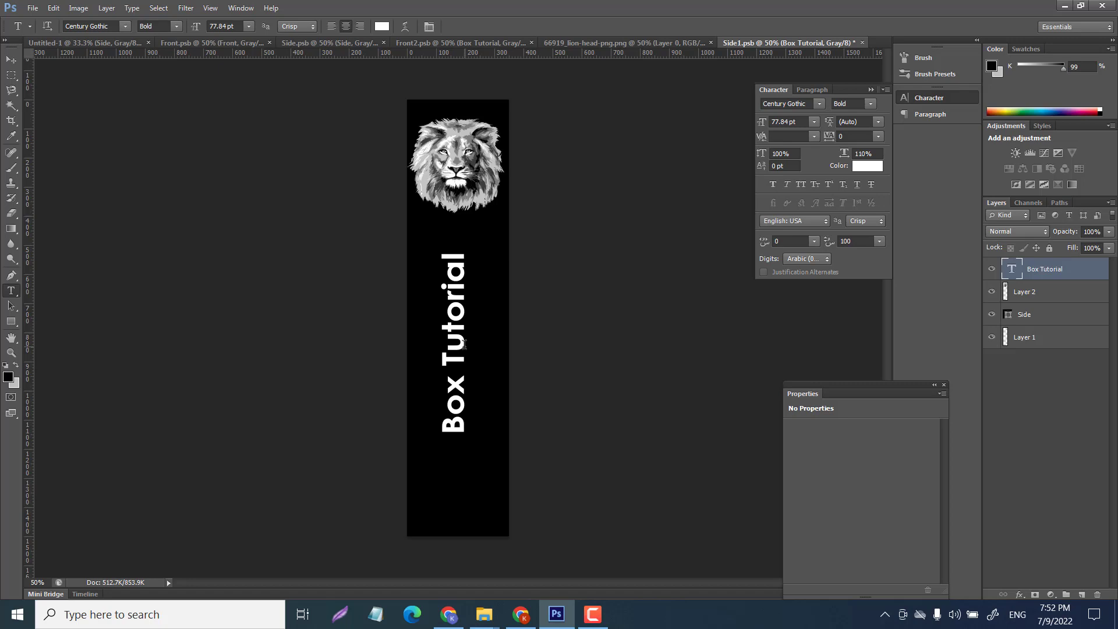
key("ctrl+s")
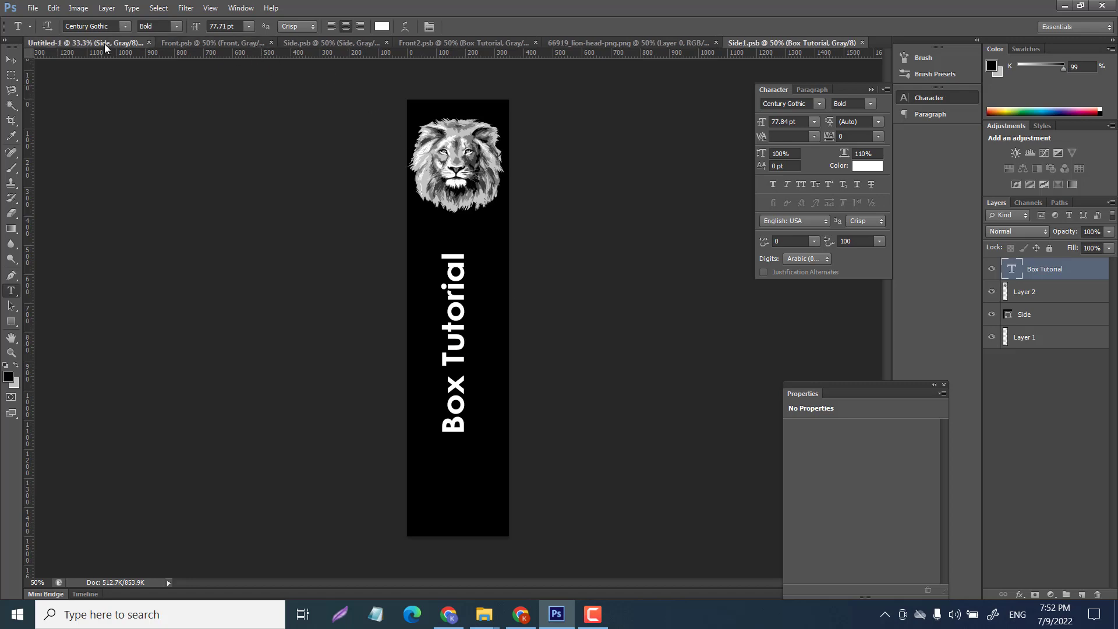
left_click(105, 45)
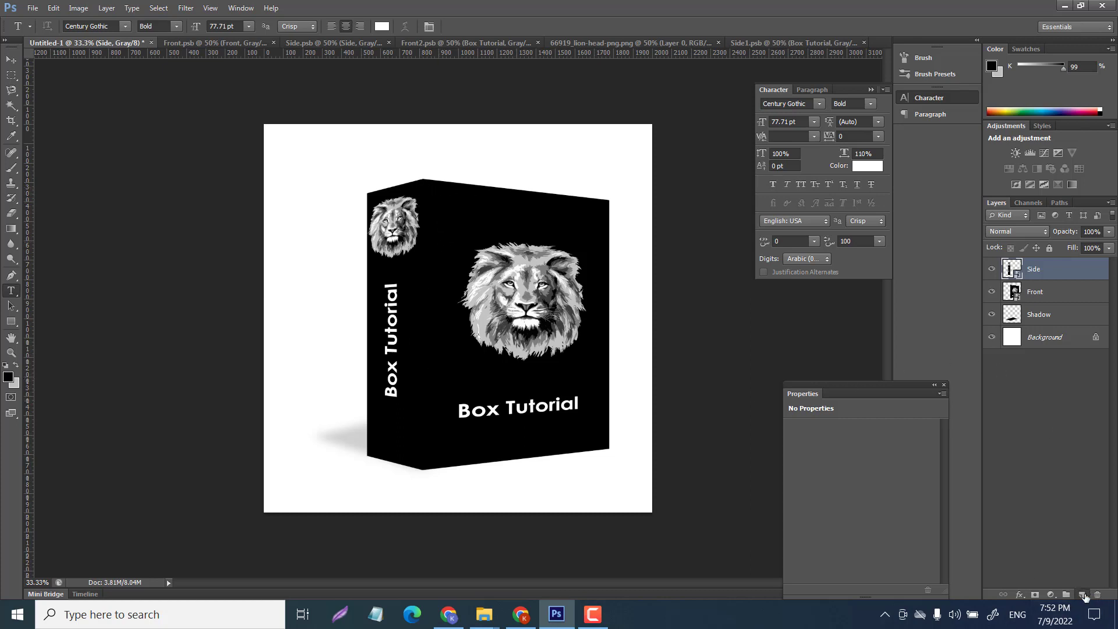
Add an empty Layer 1 and set up a 2 px hard brush in grey 555555.
left_click(1082, 595)
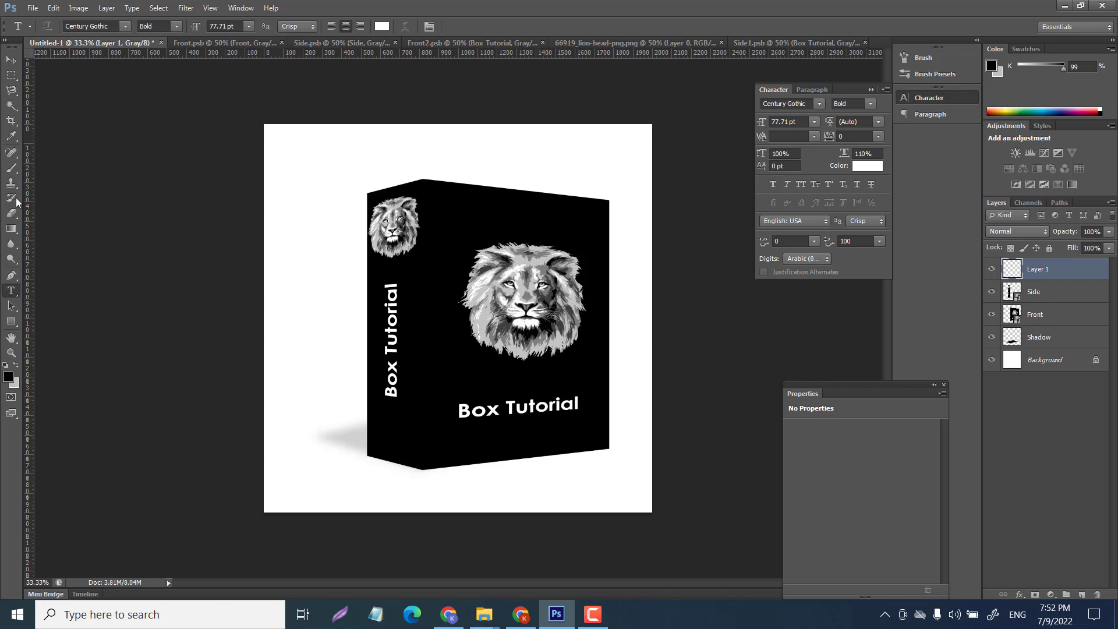
left_click(10, 168)
left_click(60, 27)
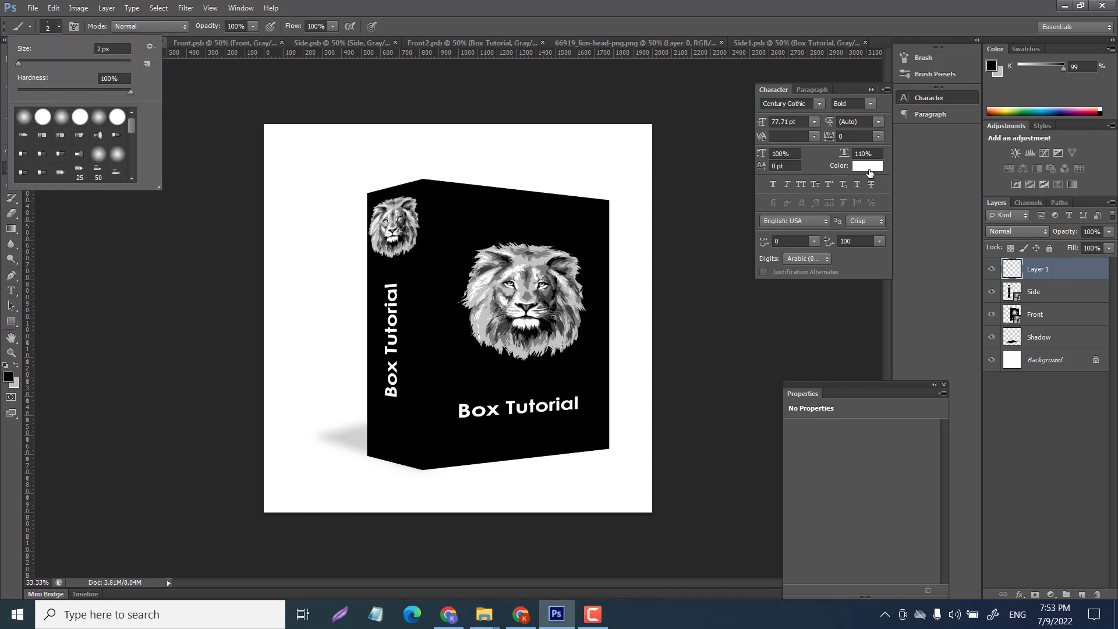
left_click(868, 166)
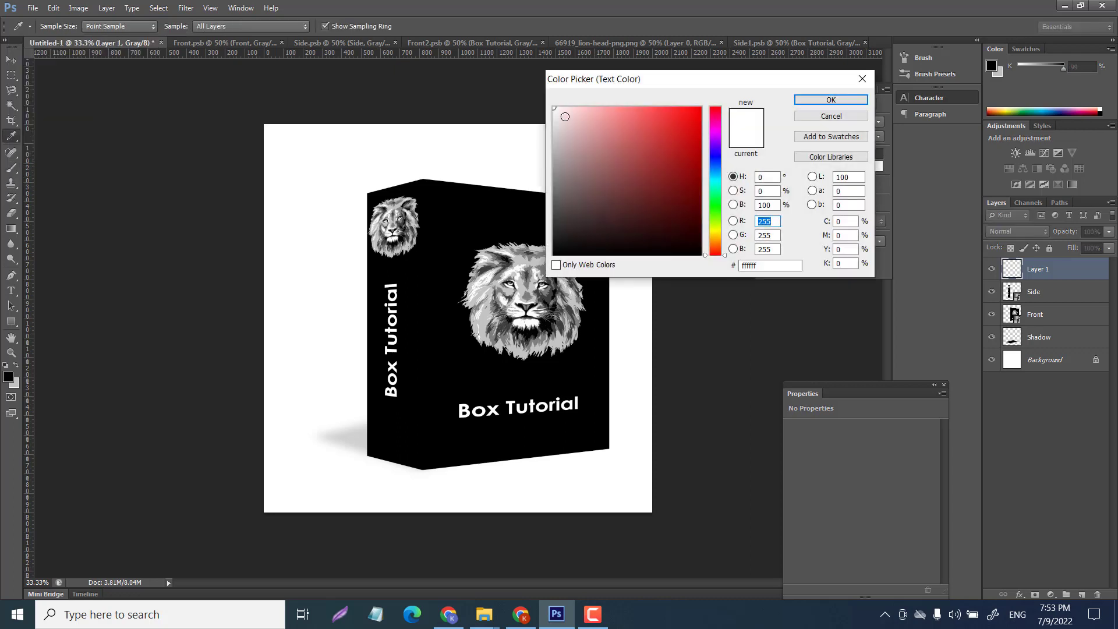
left_click_drag(555, 108, 551, 207)
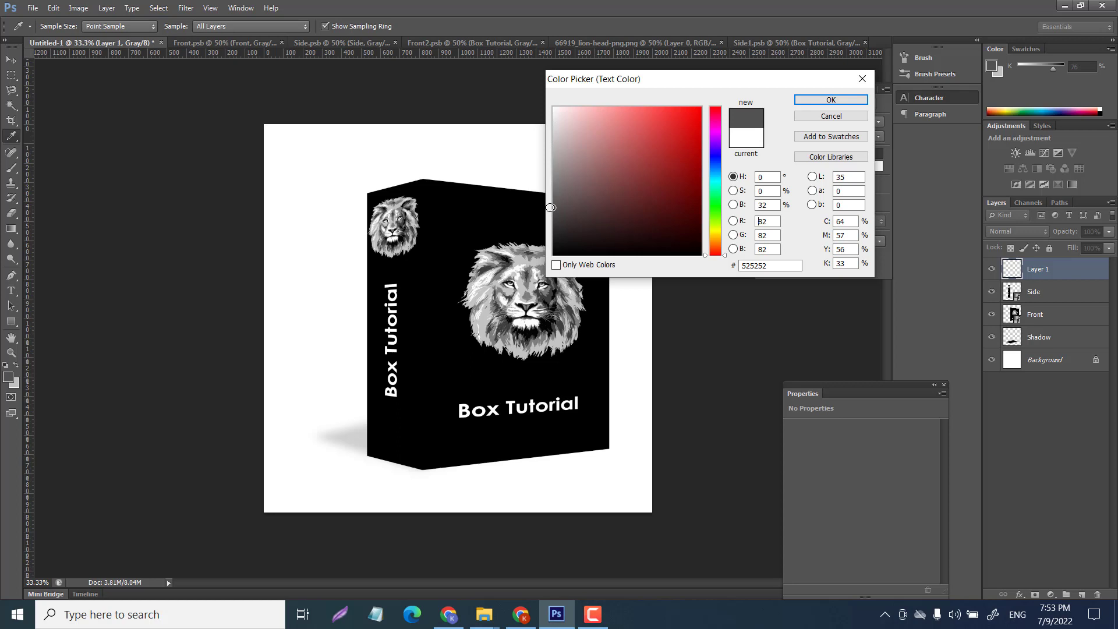
left_click_drag(550, 206, 554, 206)
left_click(832, 100)
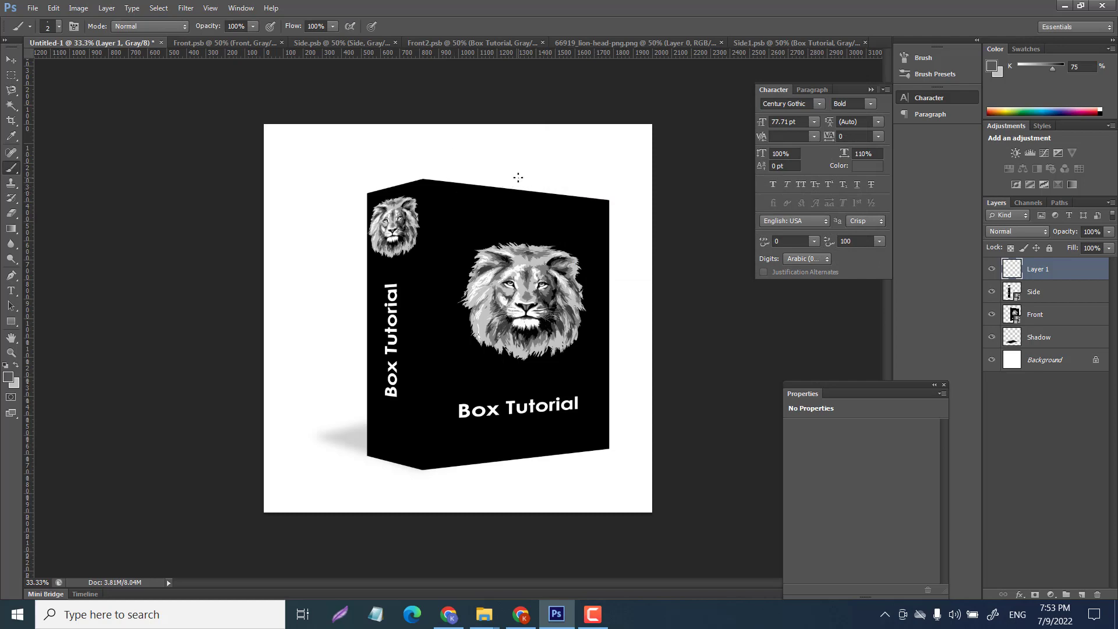
Paint a straight grey line down the box's front corner edge, then fit the whole box in view.
key("ctrl+plus")
key("ctrl+plus")
key("ctrl+plus")
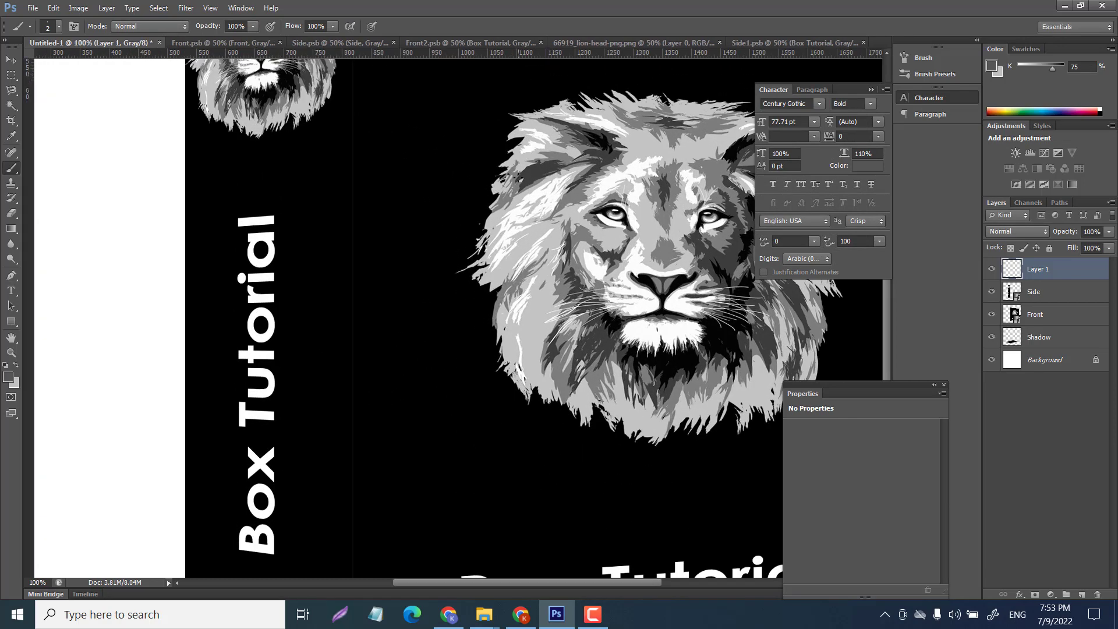
key("ctrl+plus")
key("ctrl+plus")
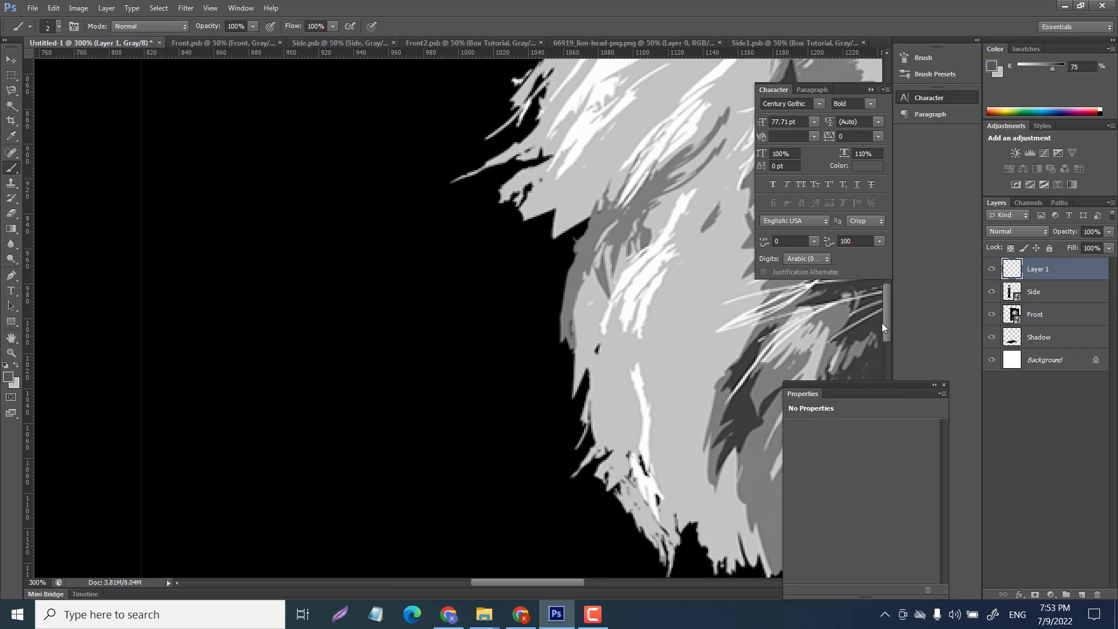
left_click_drag(887, 322, 886, 244)
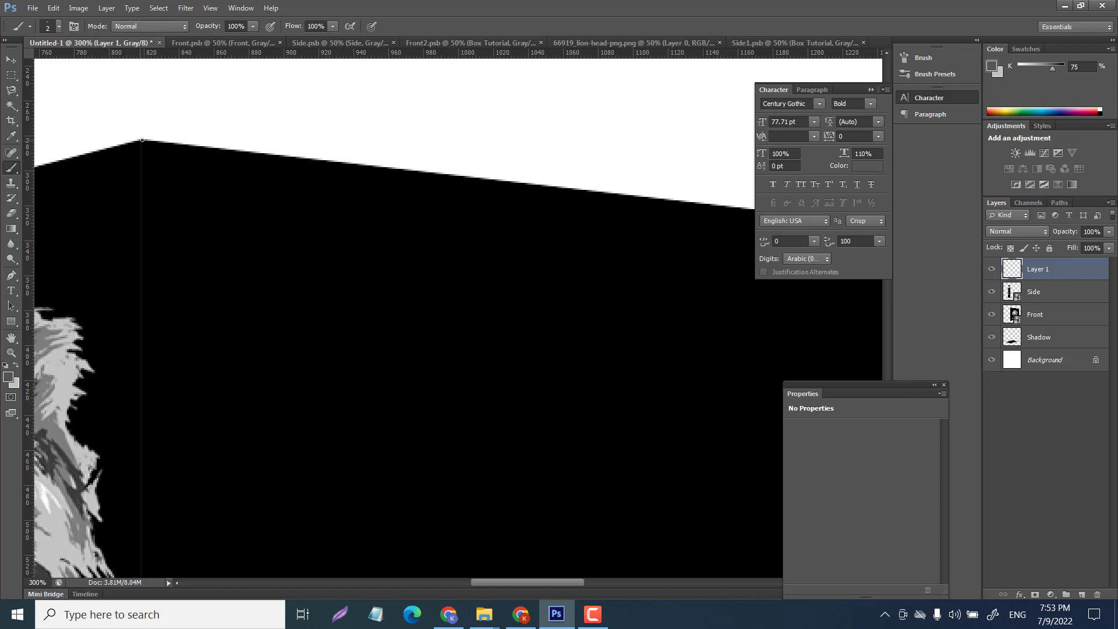
mouse_move(142, 140)
left_mouse_down()
mouse_move(123, 381)
mouse_move(147, 594)
mouse_move(141, 627)
mouse_move(123, 628)
mouse_move(130, 551)
mouse_move(127, 626)
mouse_move(152, 557)
left_mouse_up()
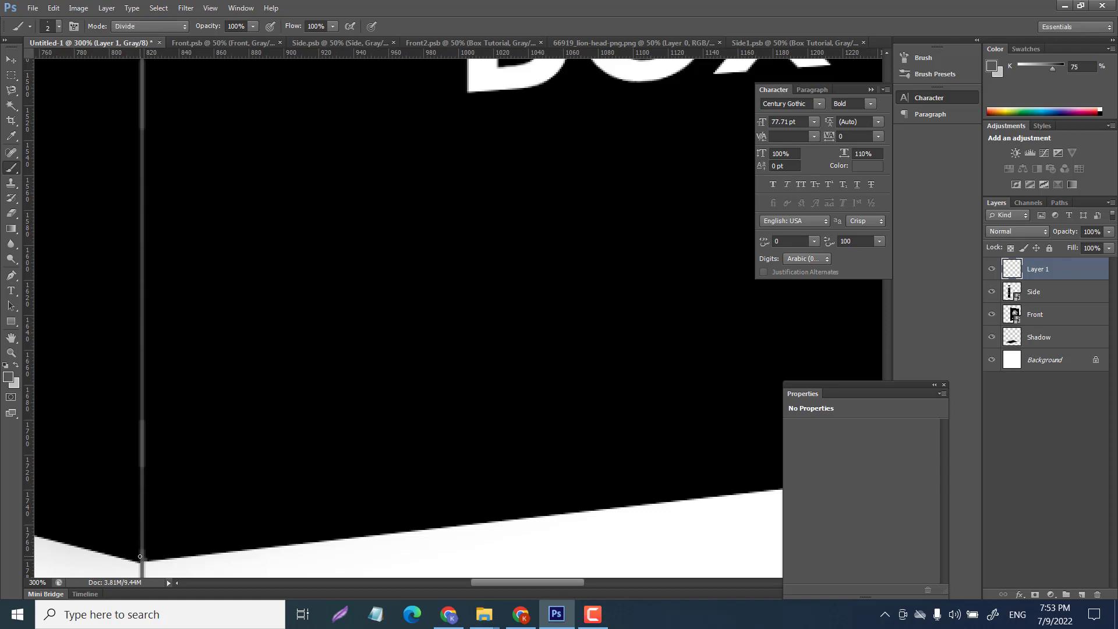
key("shift+minus")
key("shift+minus")
key("shift+minus")
key("ctrl+minus")
key("ctrl+minus")
key("ctrl+minus")
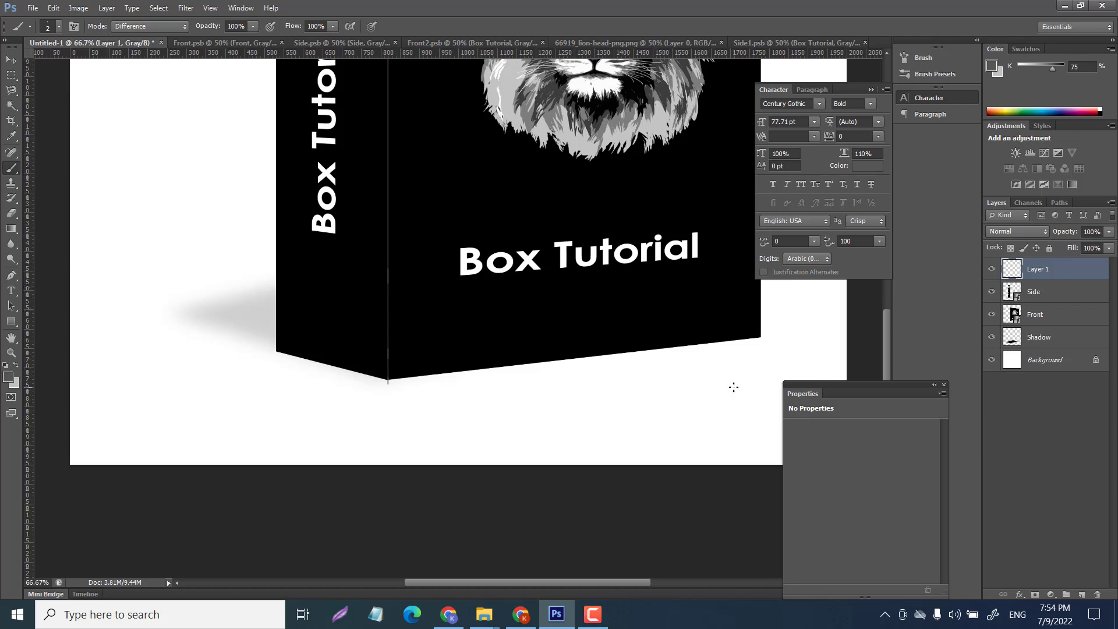
key("ctrl+0")
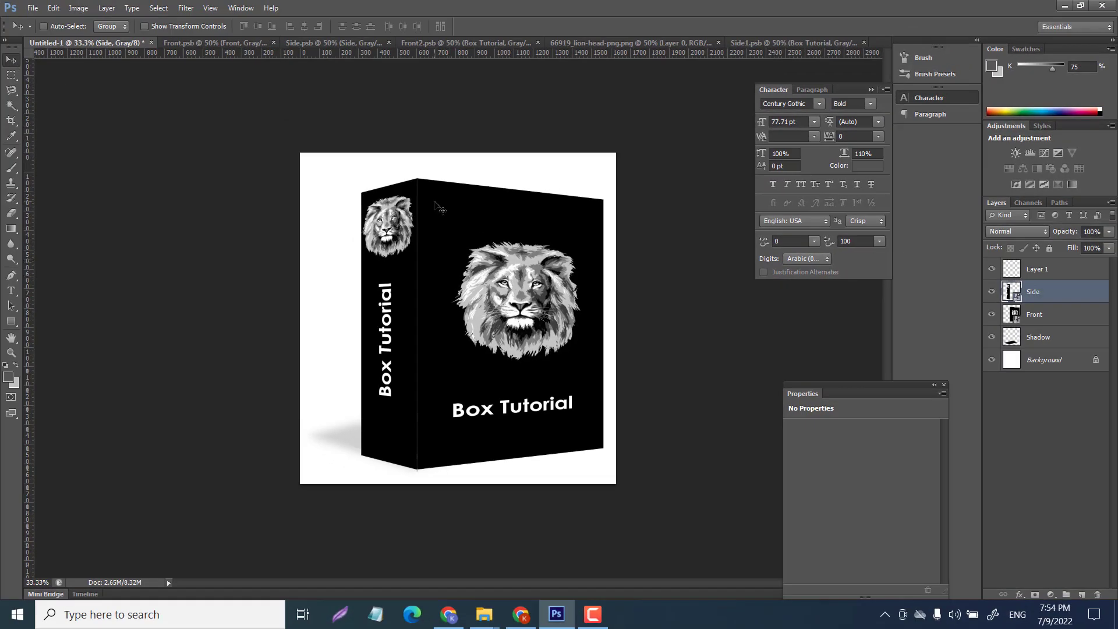
Save the mockup as Demo.psd in Downloads.
left_click(33, 8)
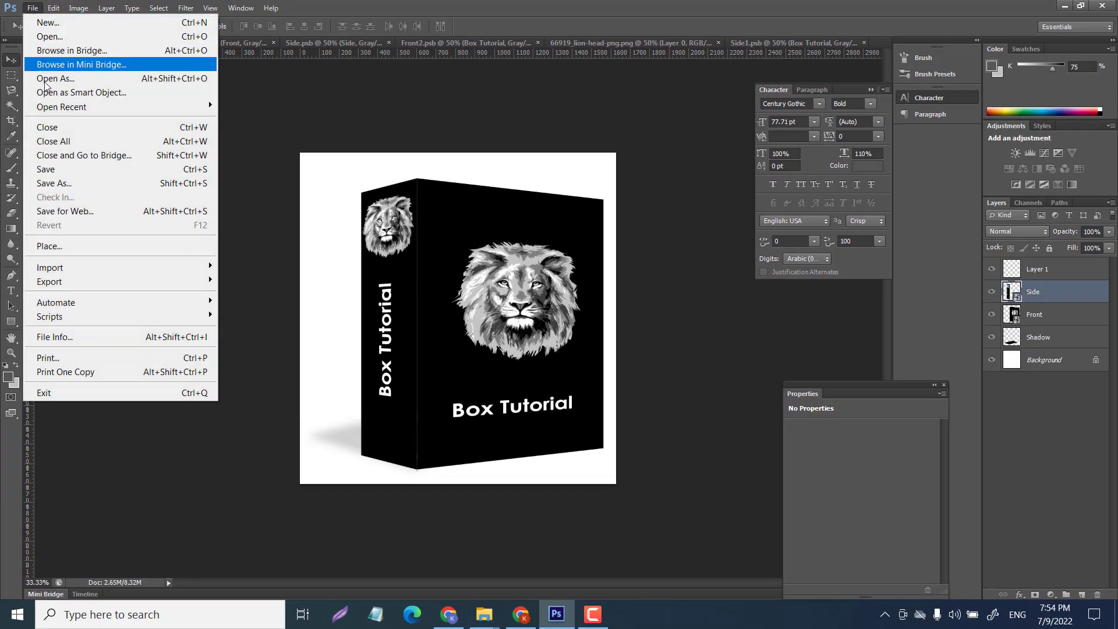
left_click(56, 184)
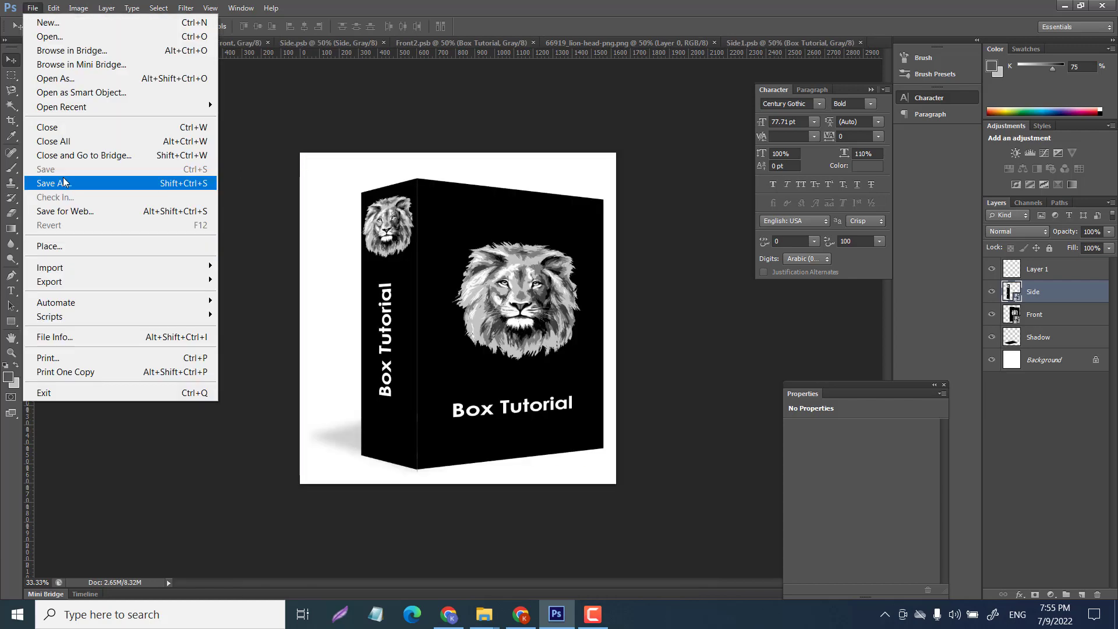
left_click(68, 184)
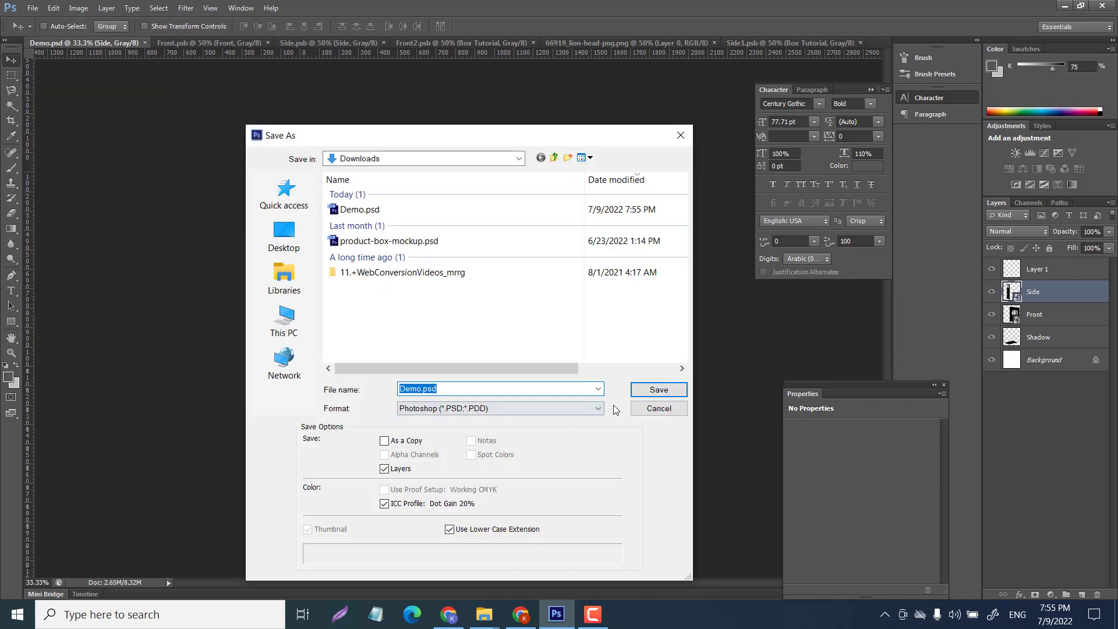
Save a PNG copy named Demo.png with the default PNG options.
left_click(598, 388)
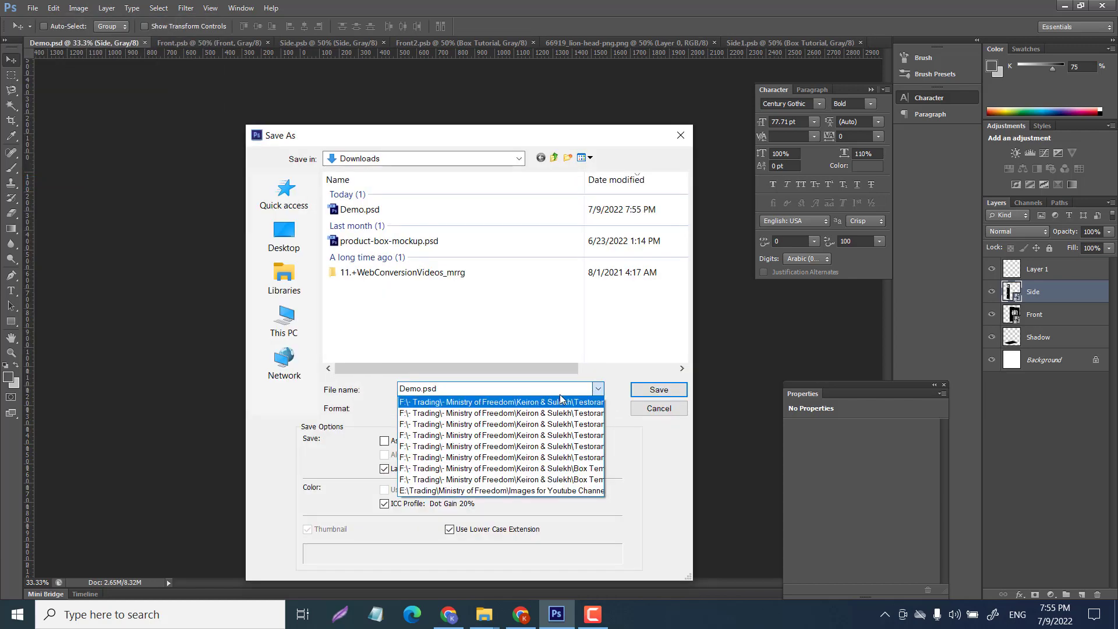
left_click(598, 389)
left_click(596, 408)
left_click(443, 570)
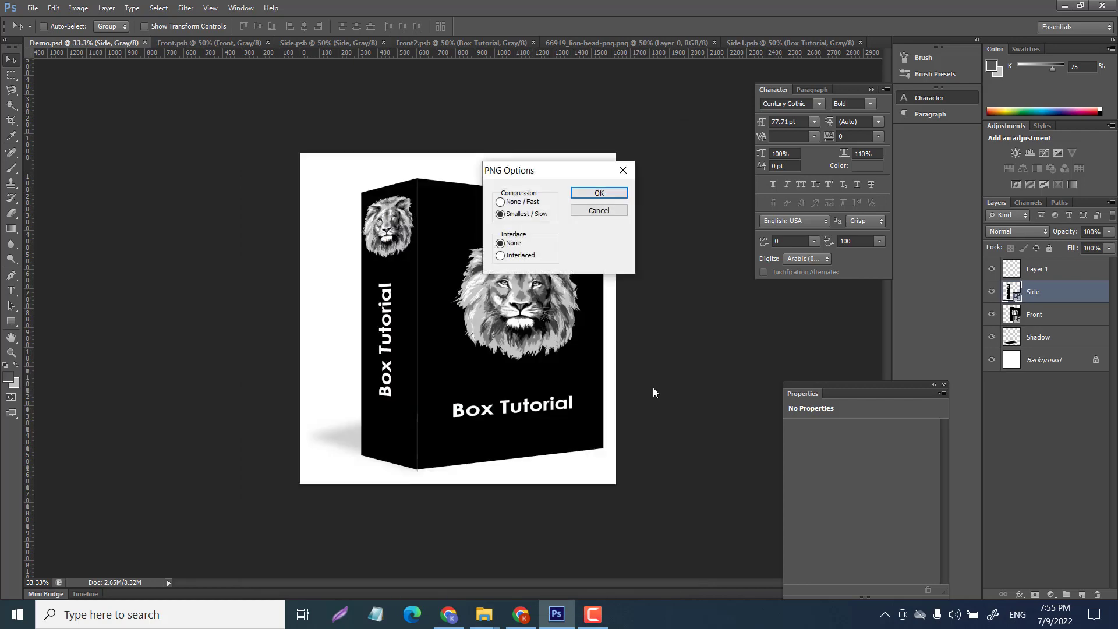
left_click(605, 192)
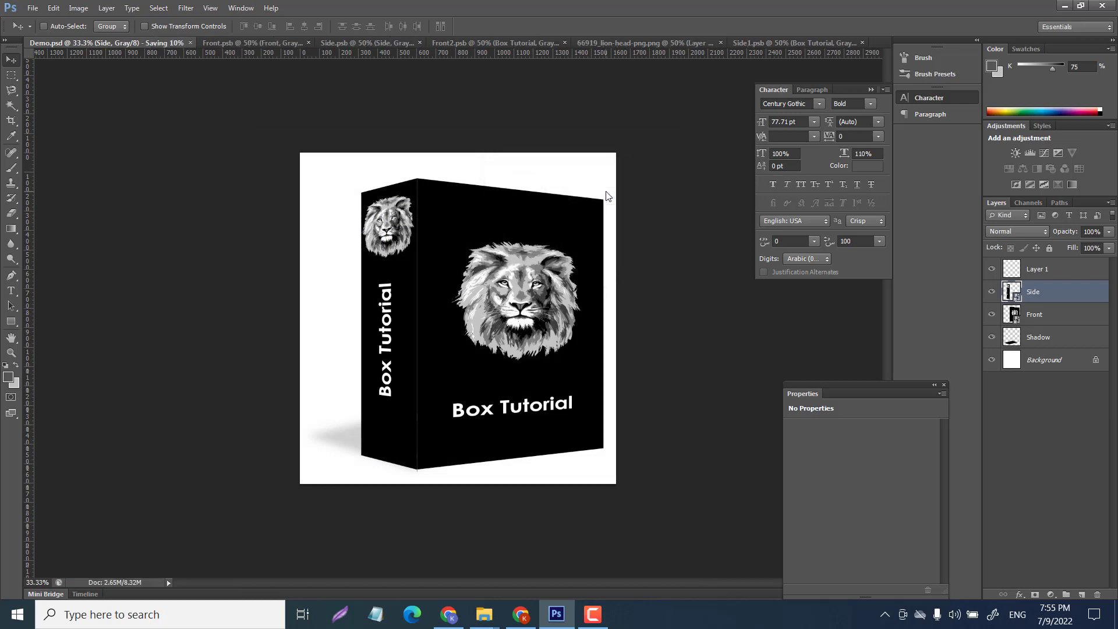